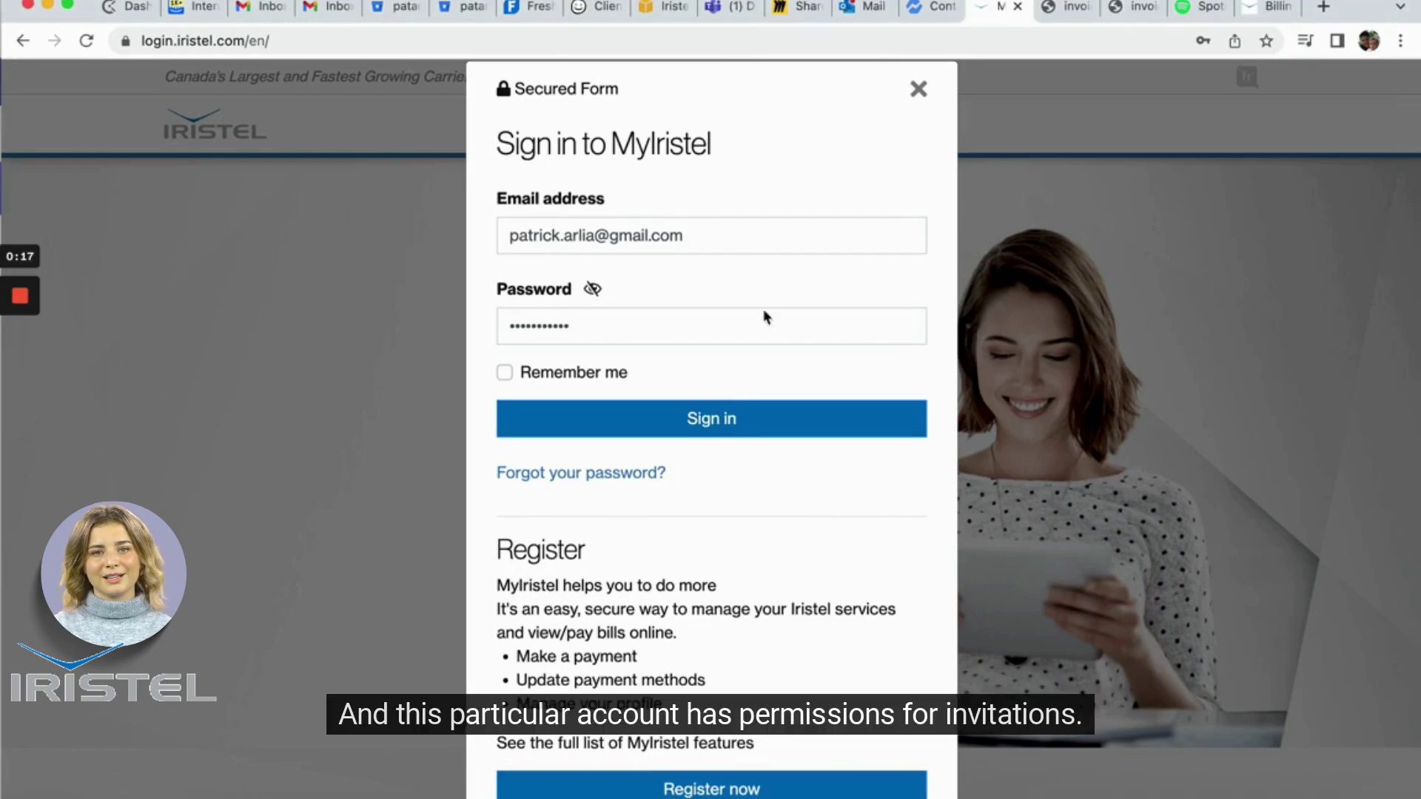
Sign in to MyIristel with the account email and password to load the Accounts list.
click(735, 420)
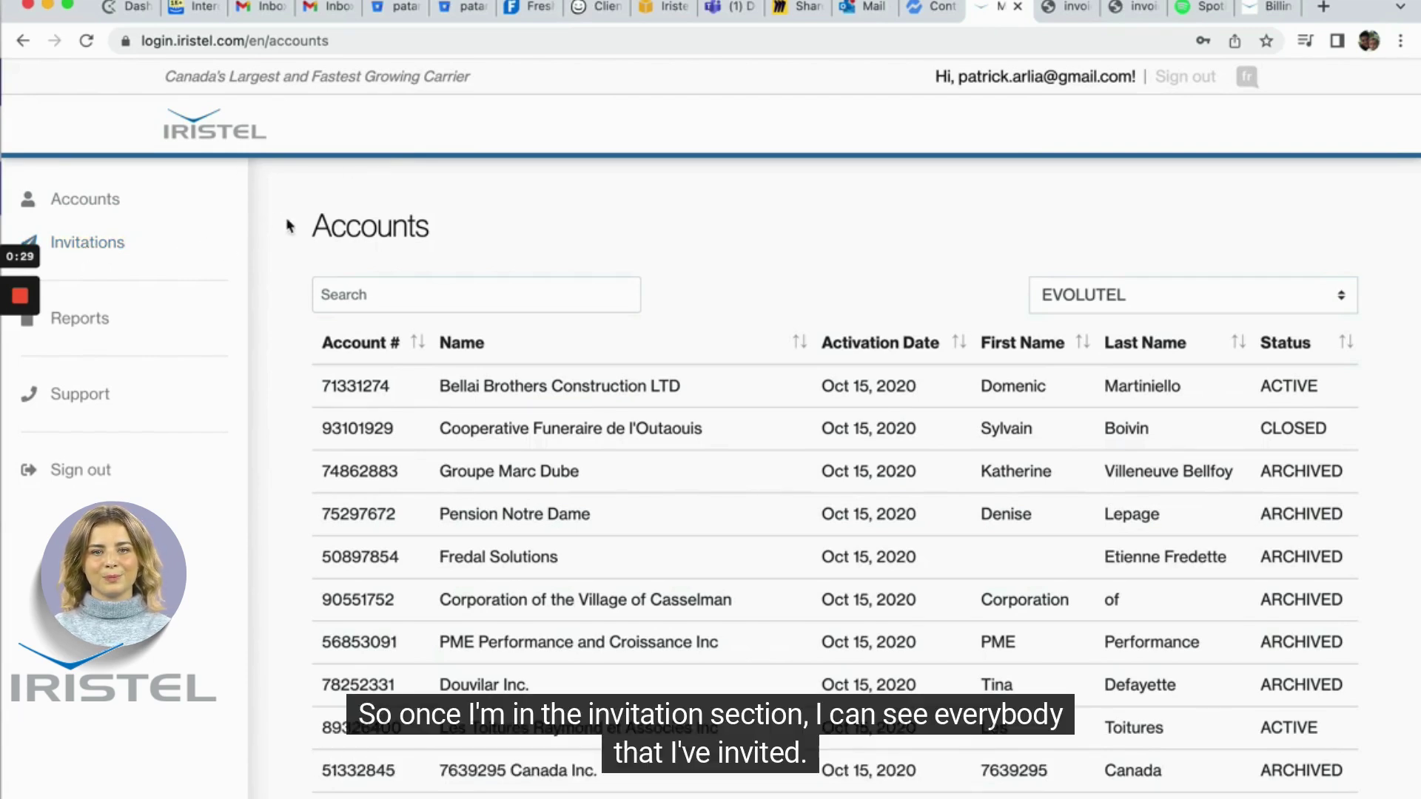
Show the list of sent invitations from the MyIristel sidebar.
click(111, 251)
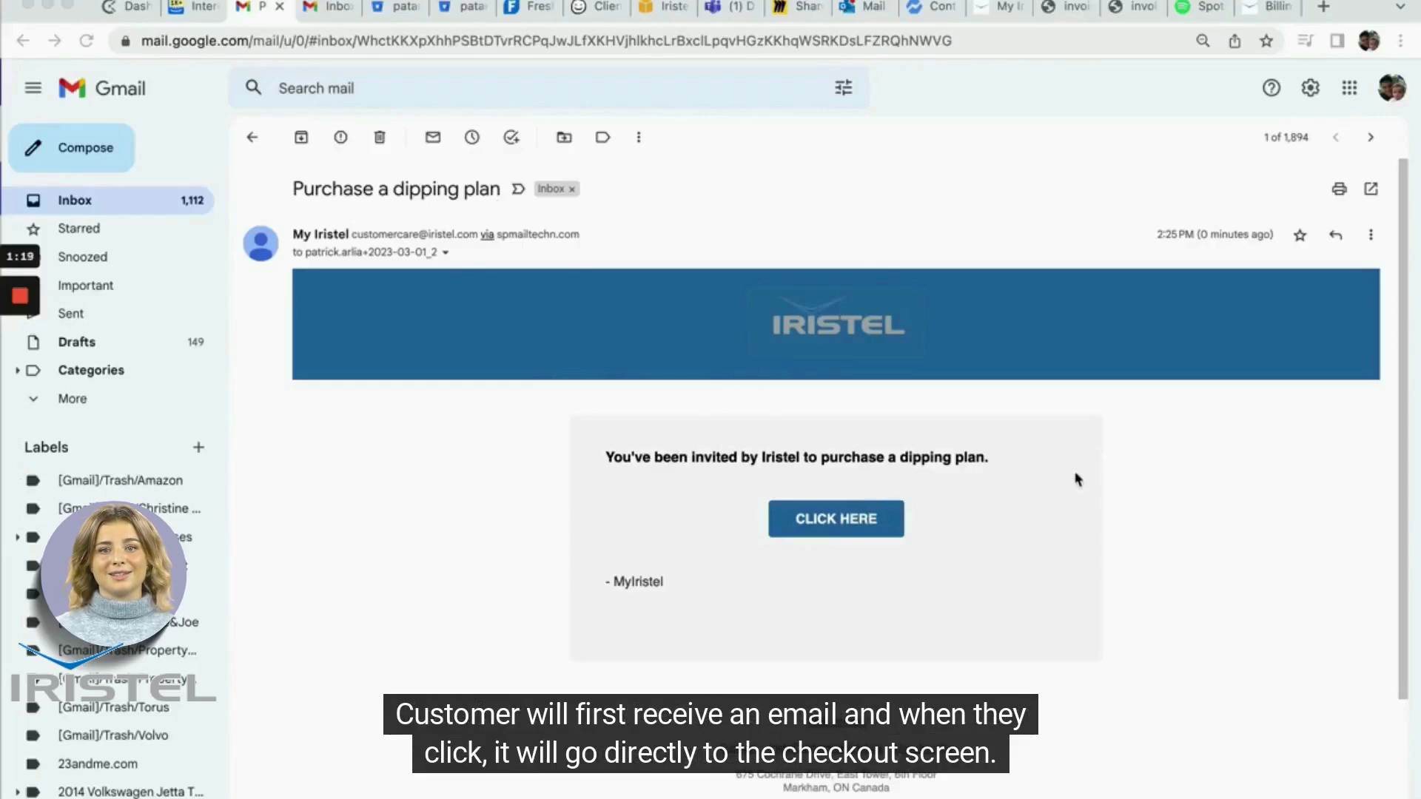
Follow the CLICK HERE link in the 'Purchase a dipping plan' email to Iristel's checkout.
click(863, 522)
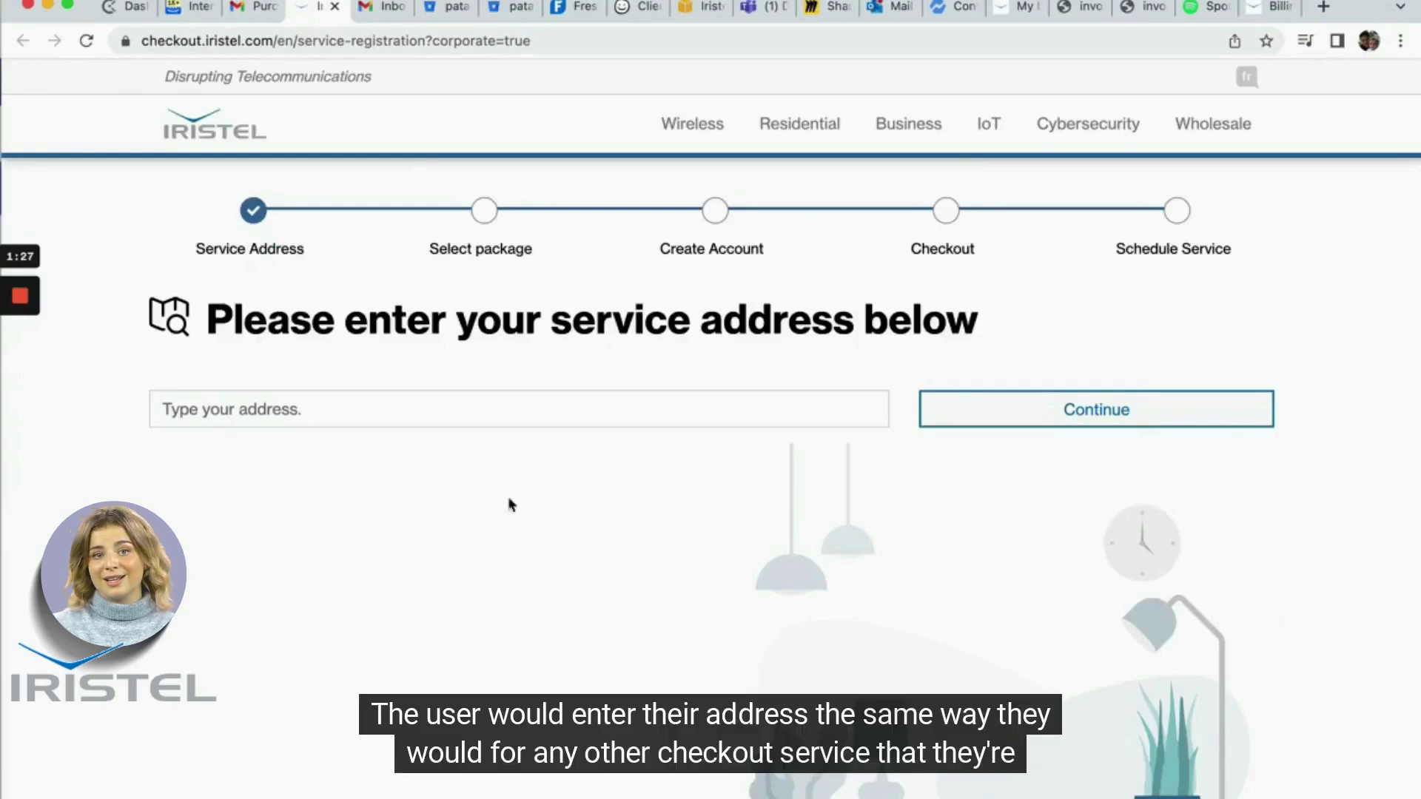
mouse_move(20, 375)
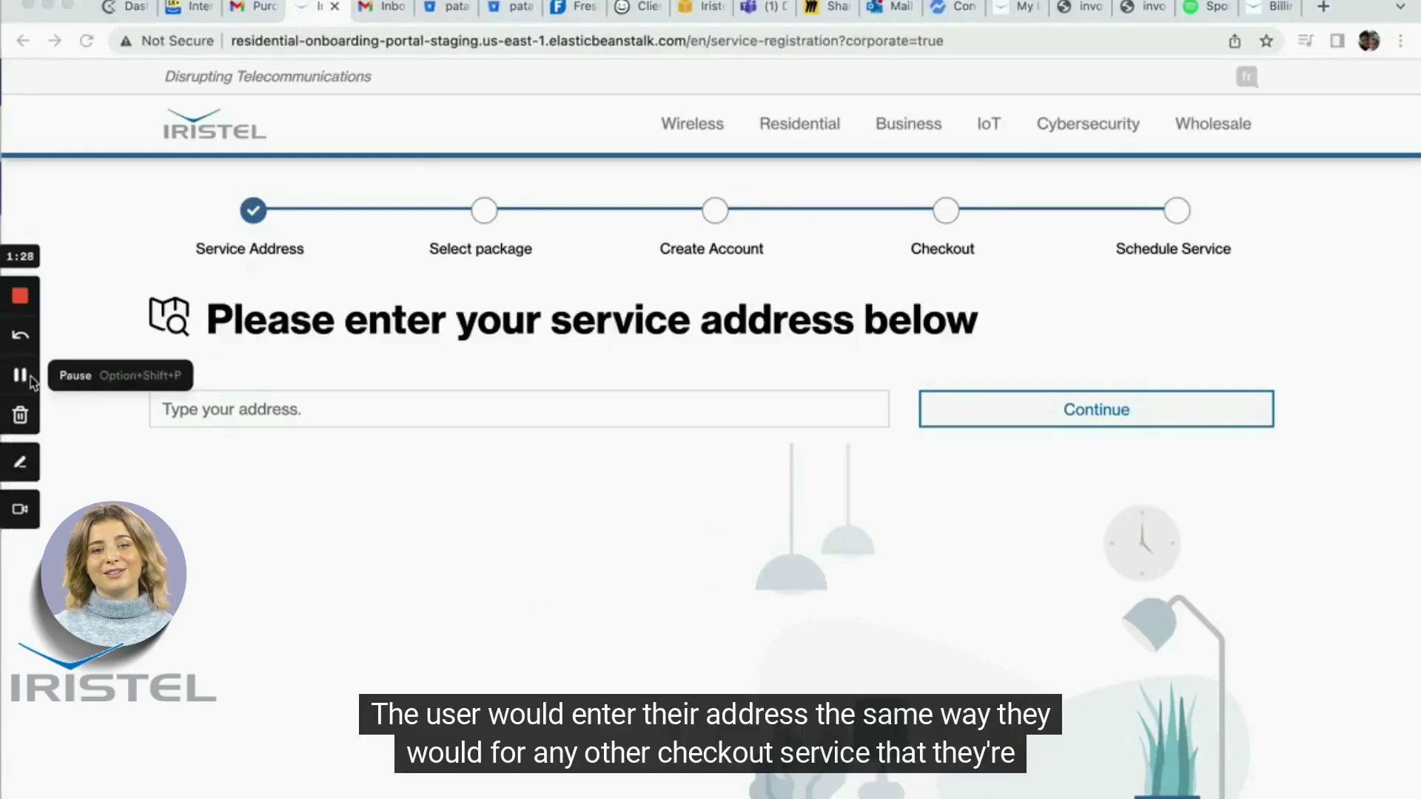
click(311, 409)
text(1)
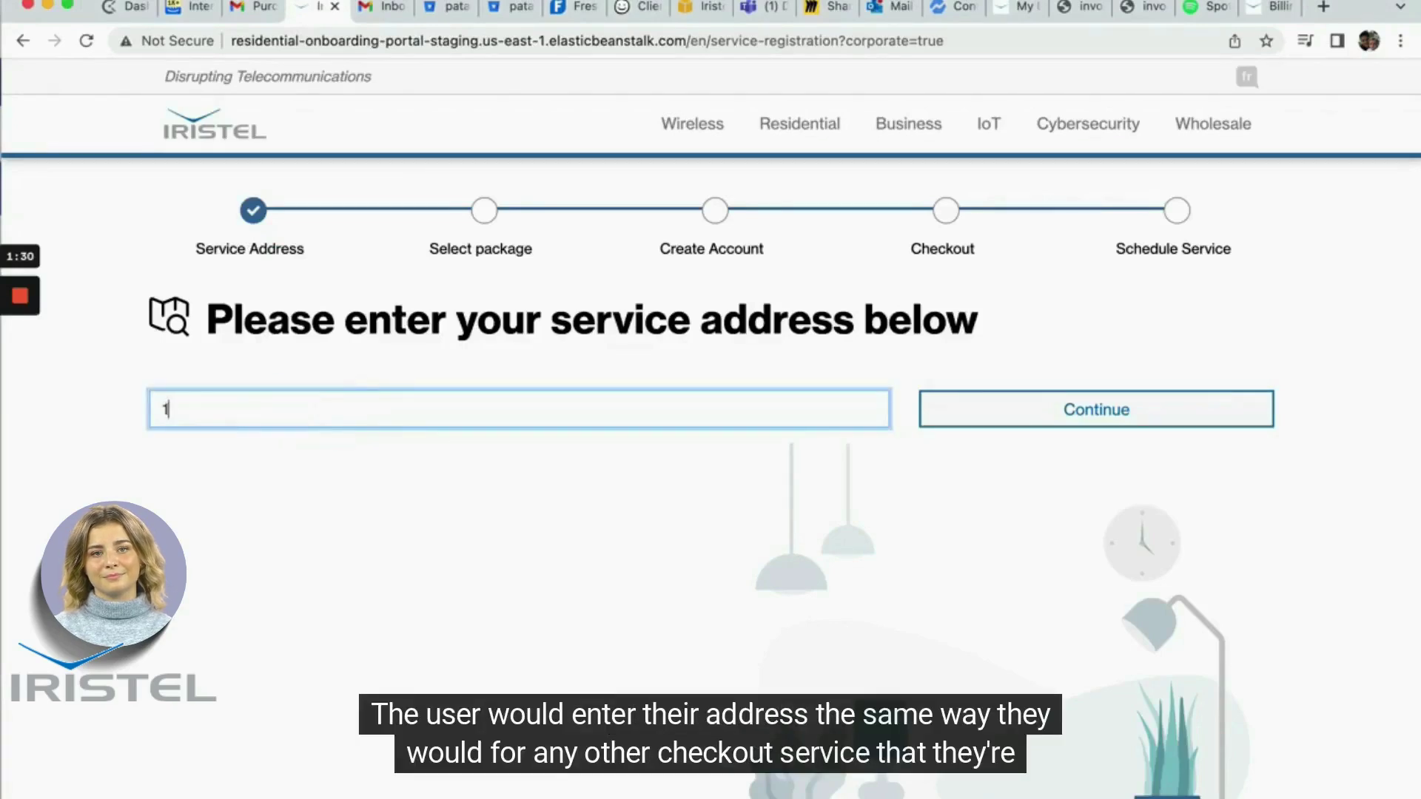
text(23 main)
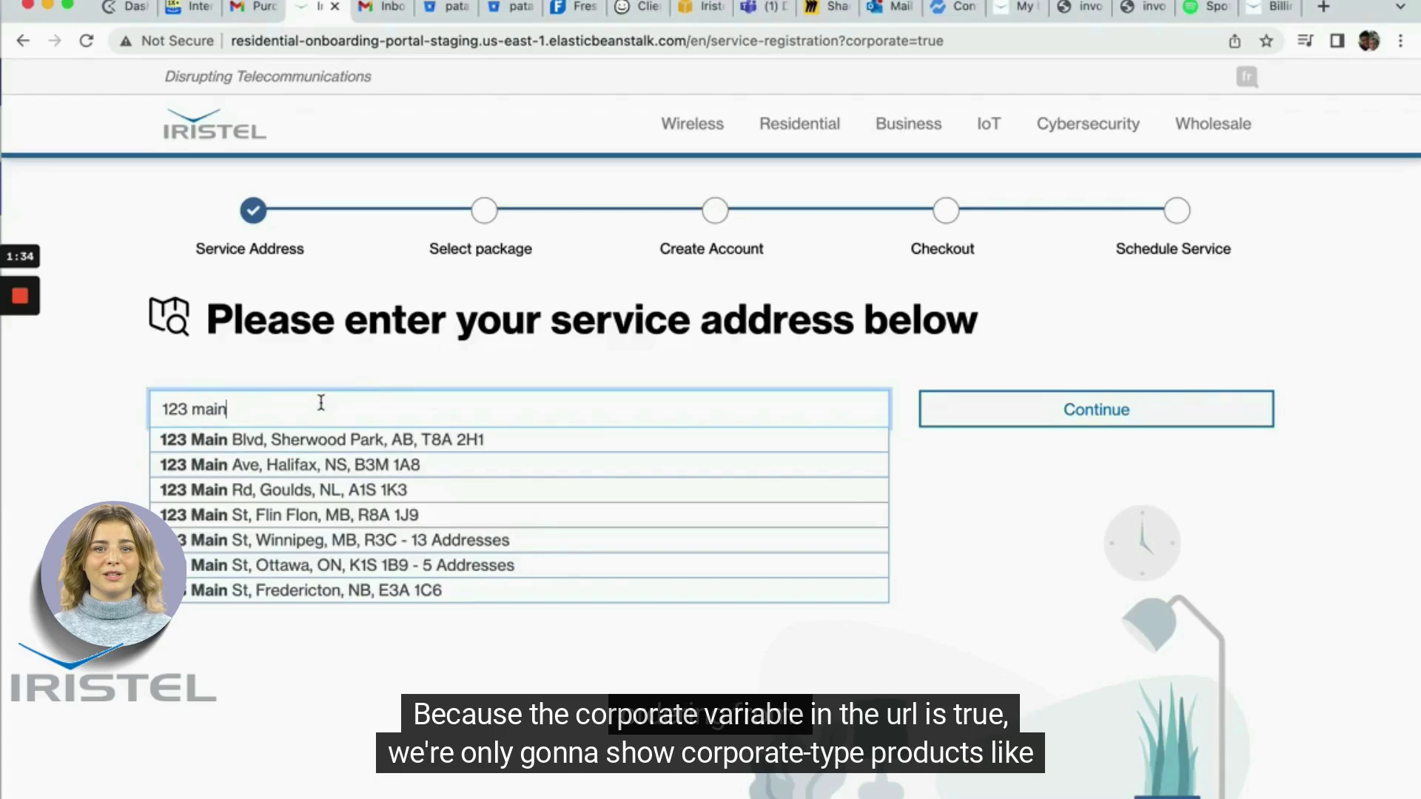
key(BackSpace)
key(BackSpace)
key(BackSpace)
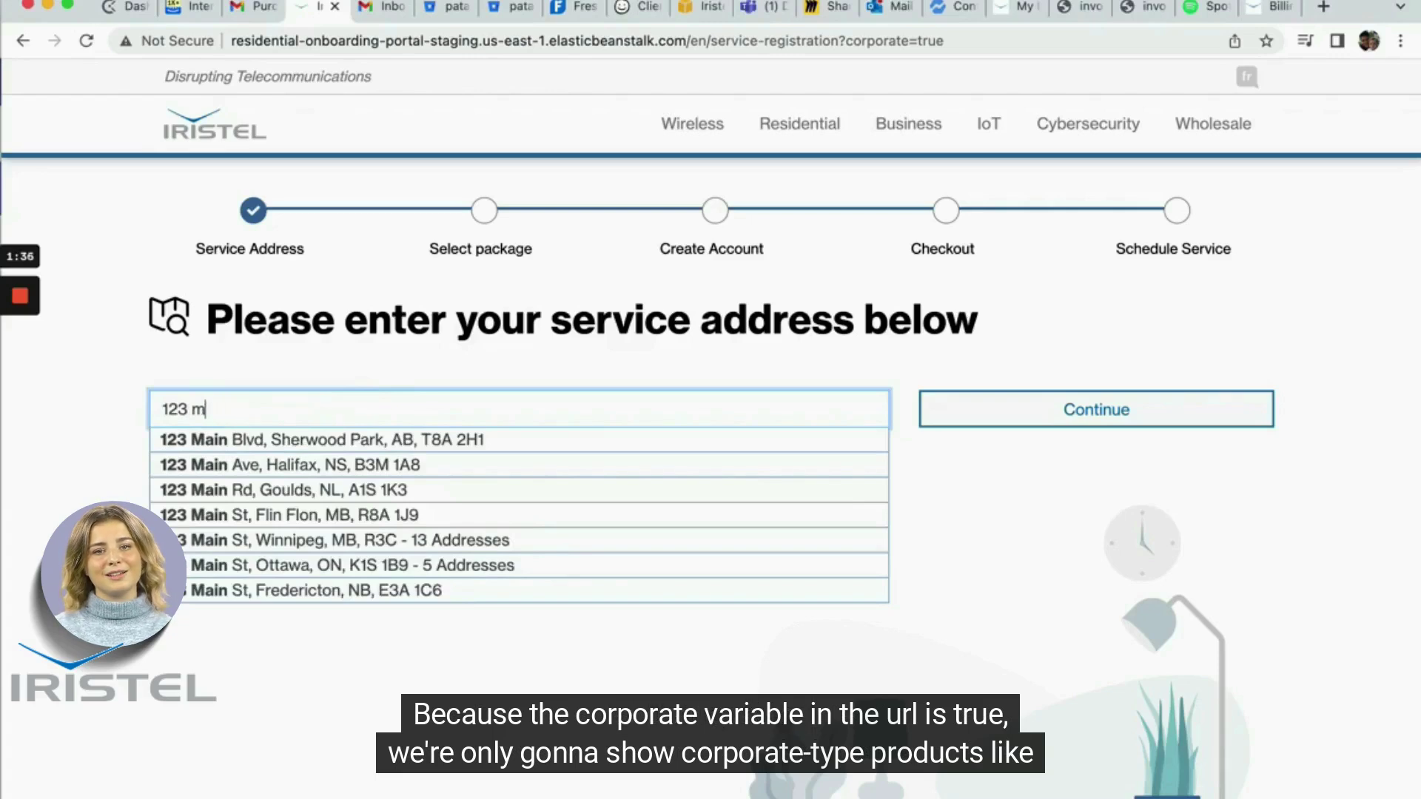
text(3)
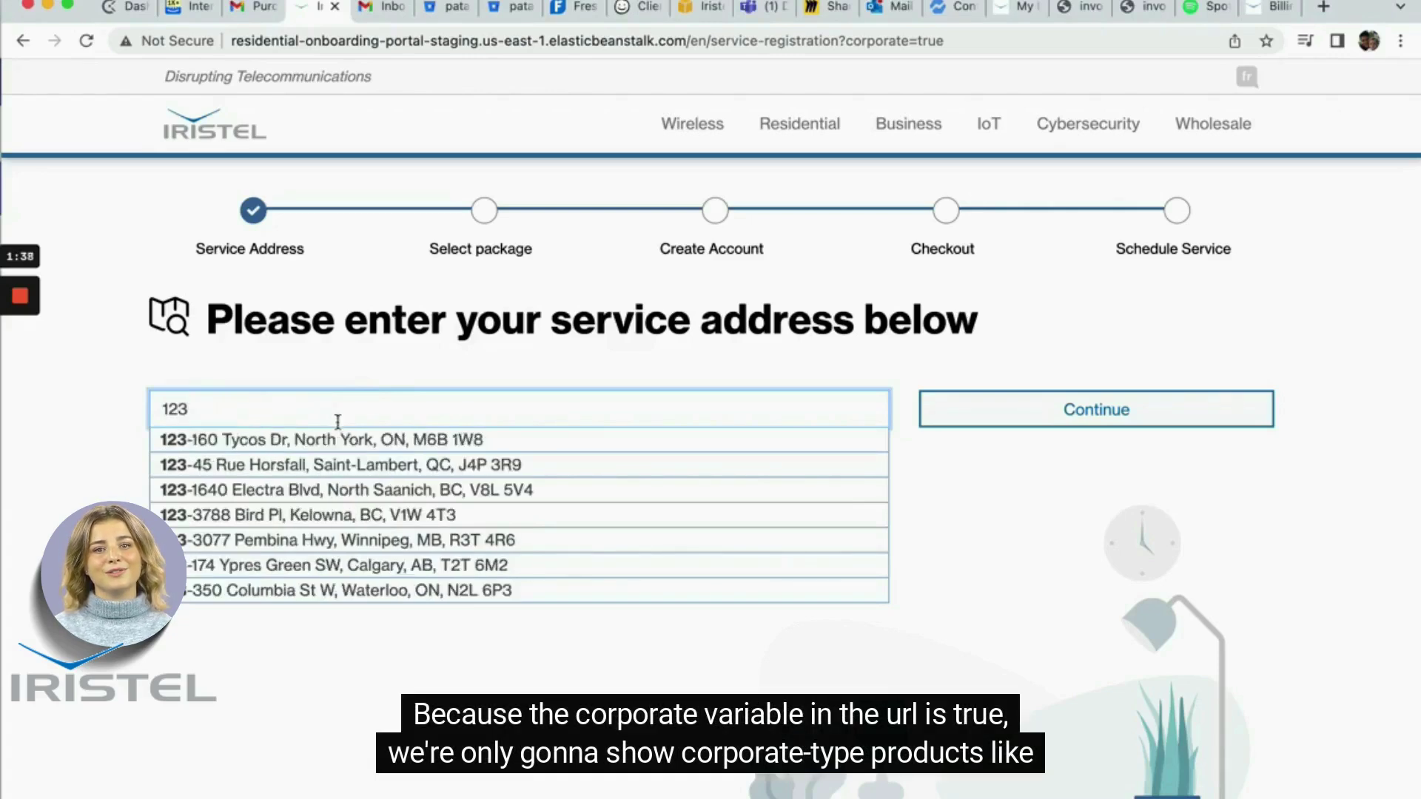
click(340, 438)
click(1096, 422)
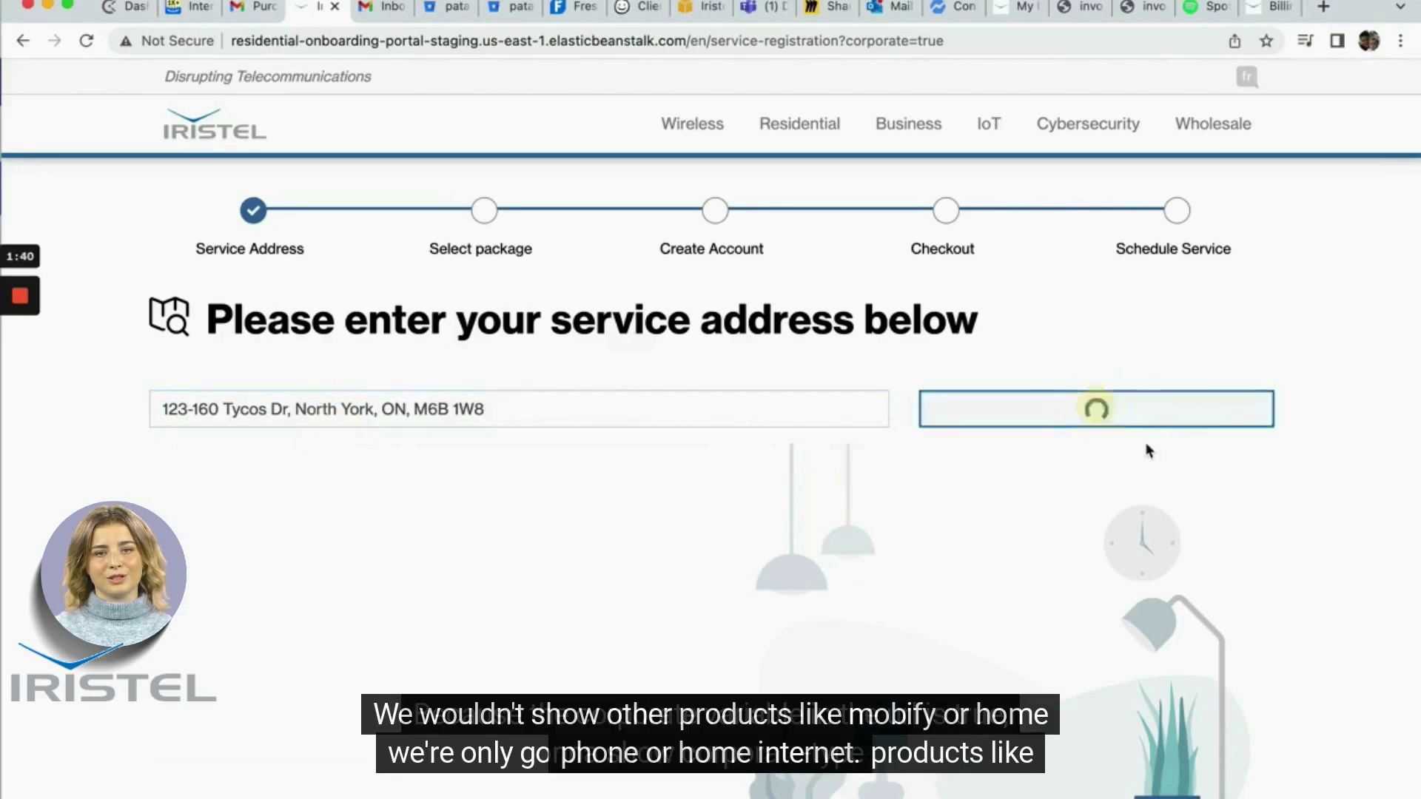
Check the corporate=true web address, then add the Phone # Dipping service.
scroll(814, 656, down, 1)
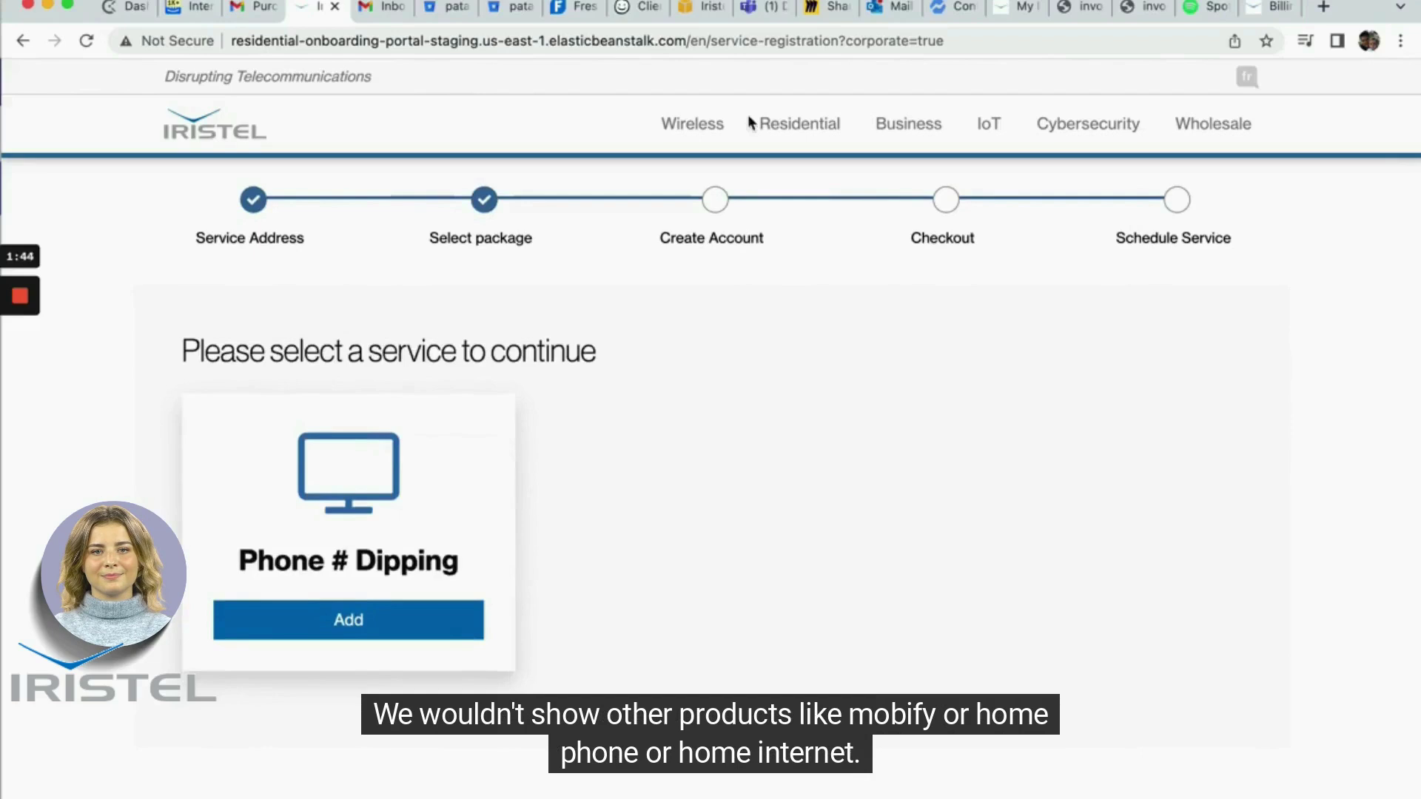
click(856, 40)
click(856, 40)
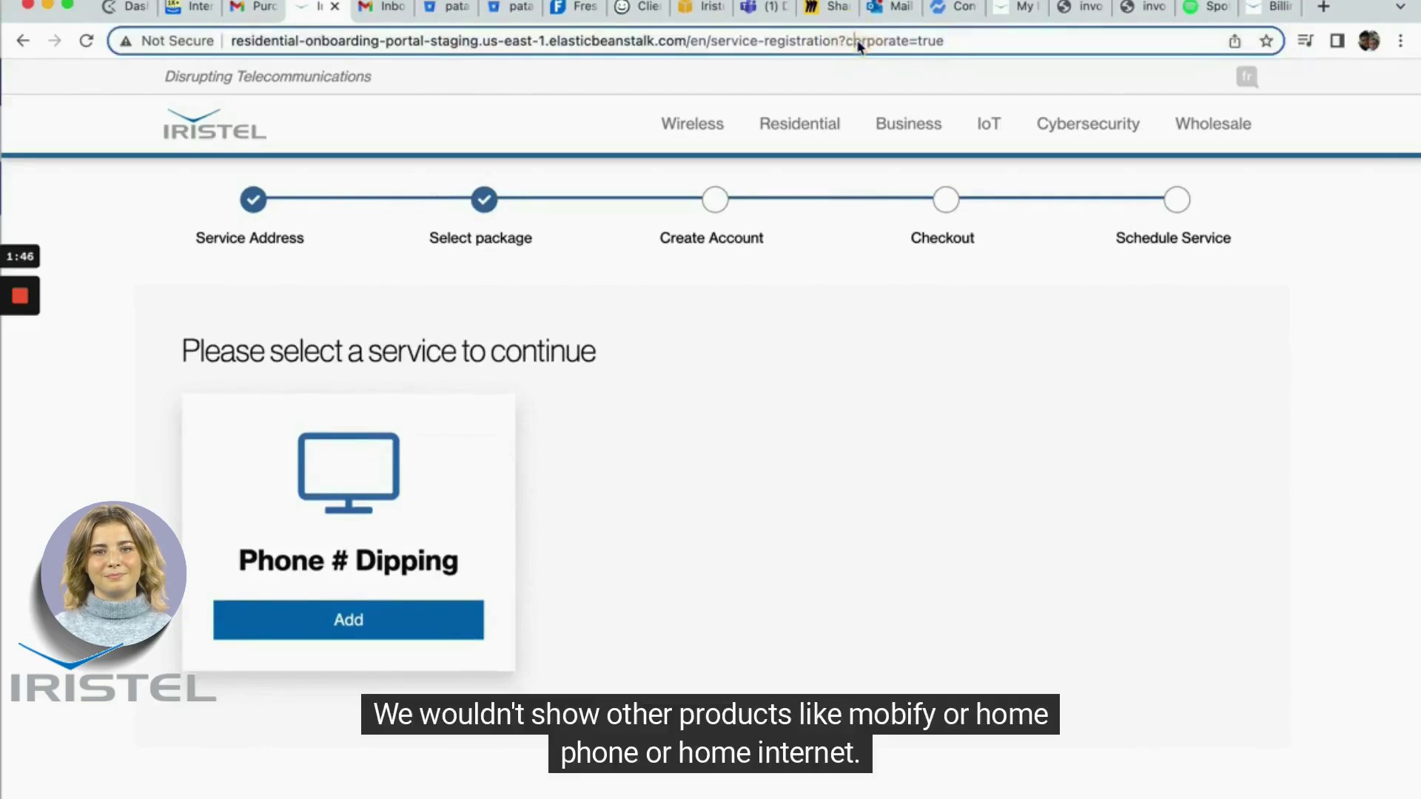
scroll(599, 426, up, 1)
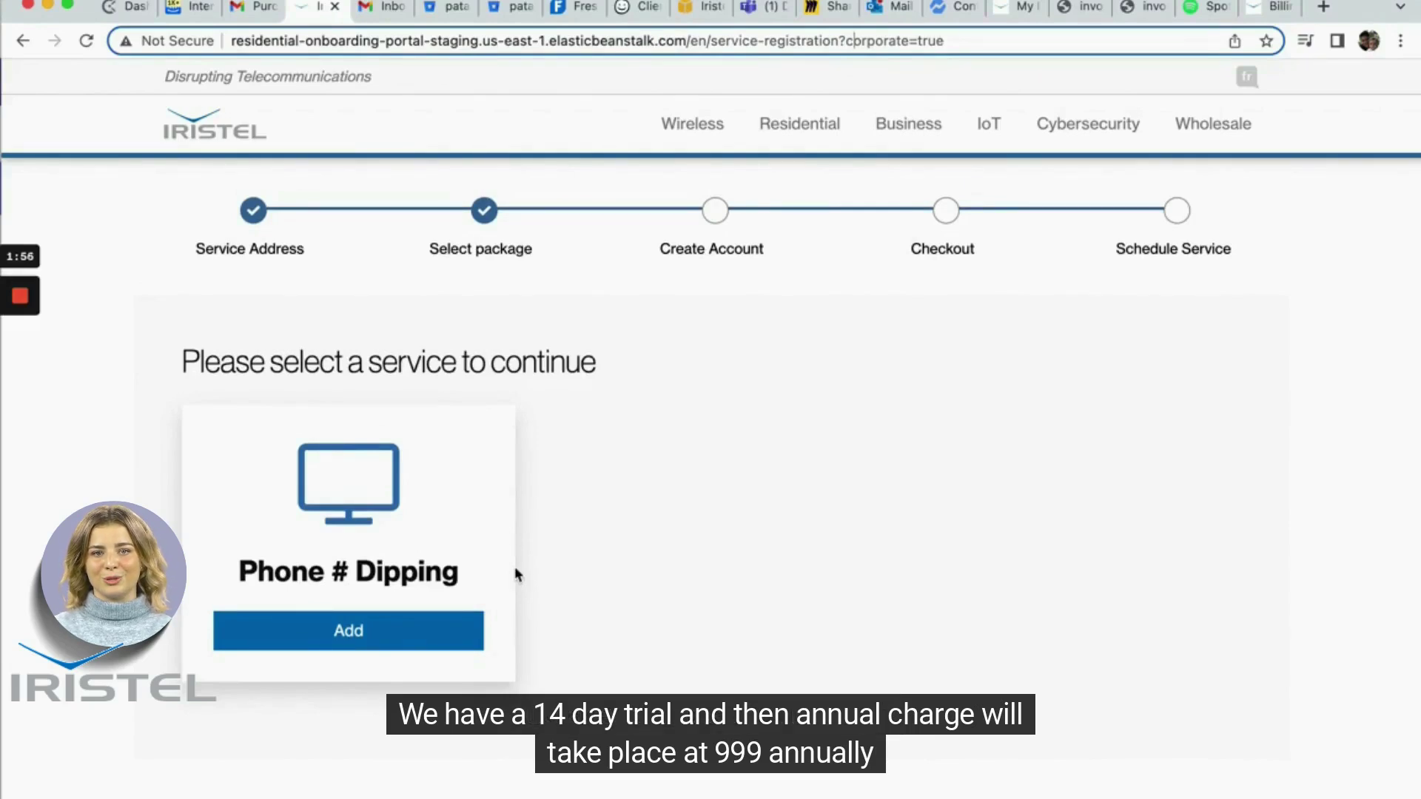
click(471, 638)
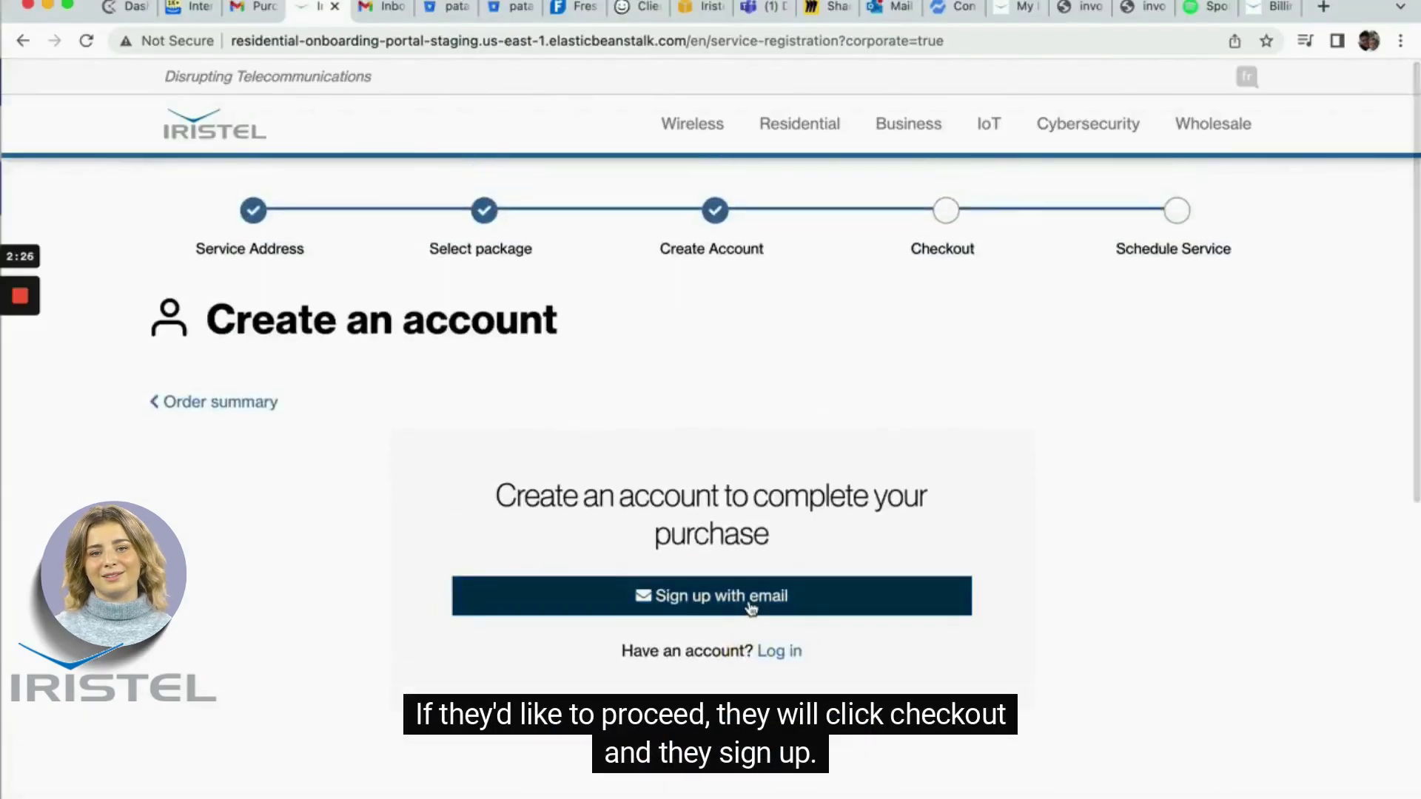
click(751, 608)
click(651, 627)
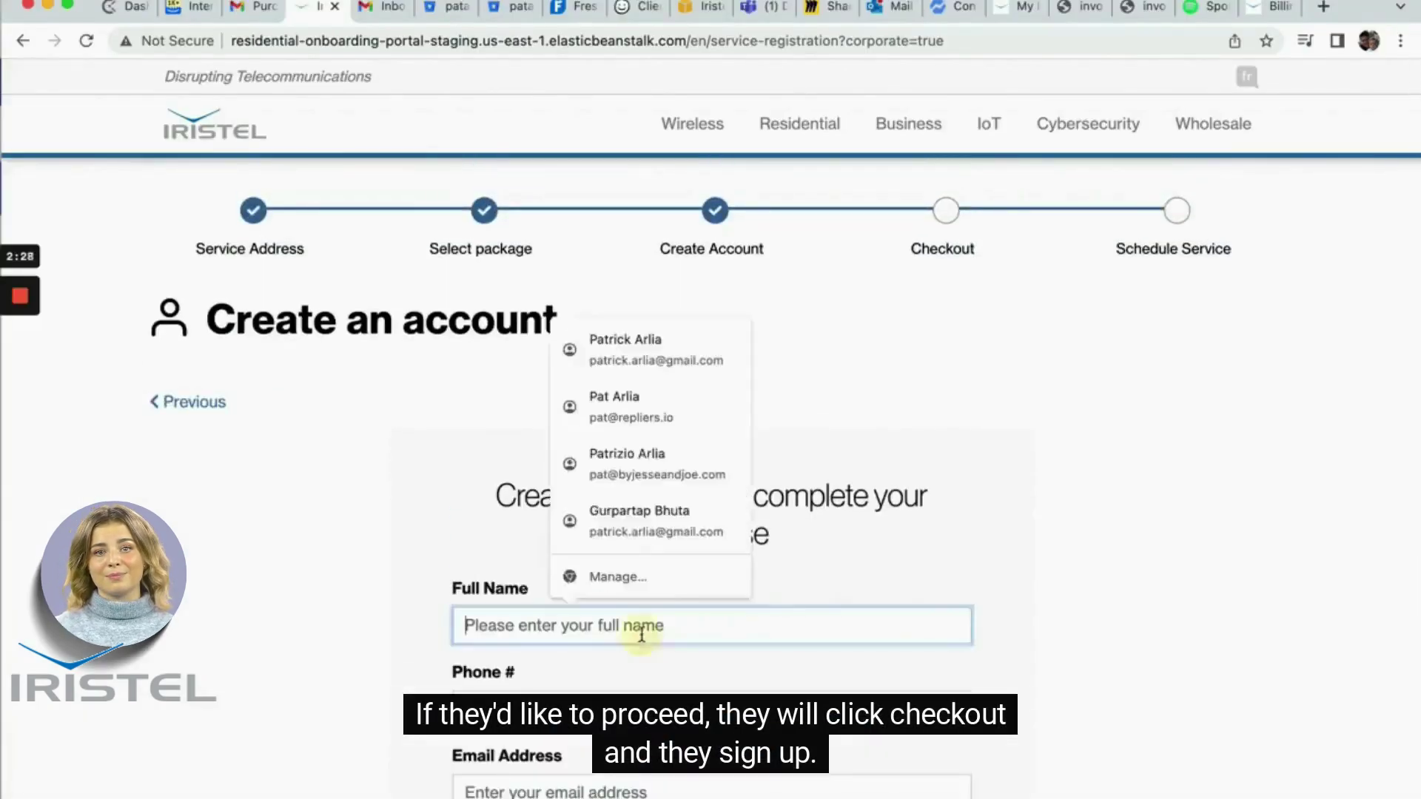
scroll(650, 628, down, 3)
text(test test)
key(Tab)
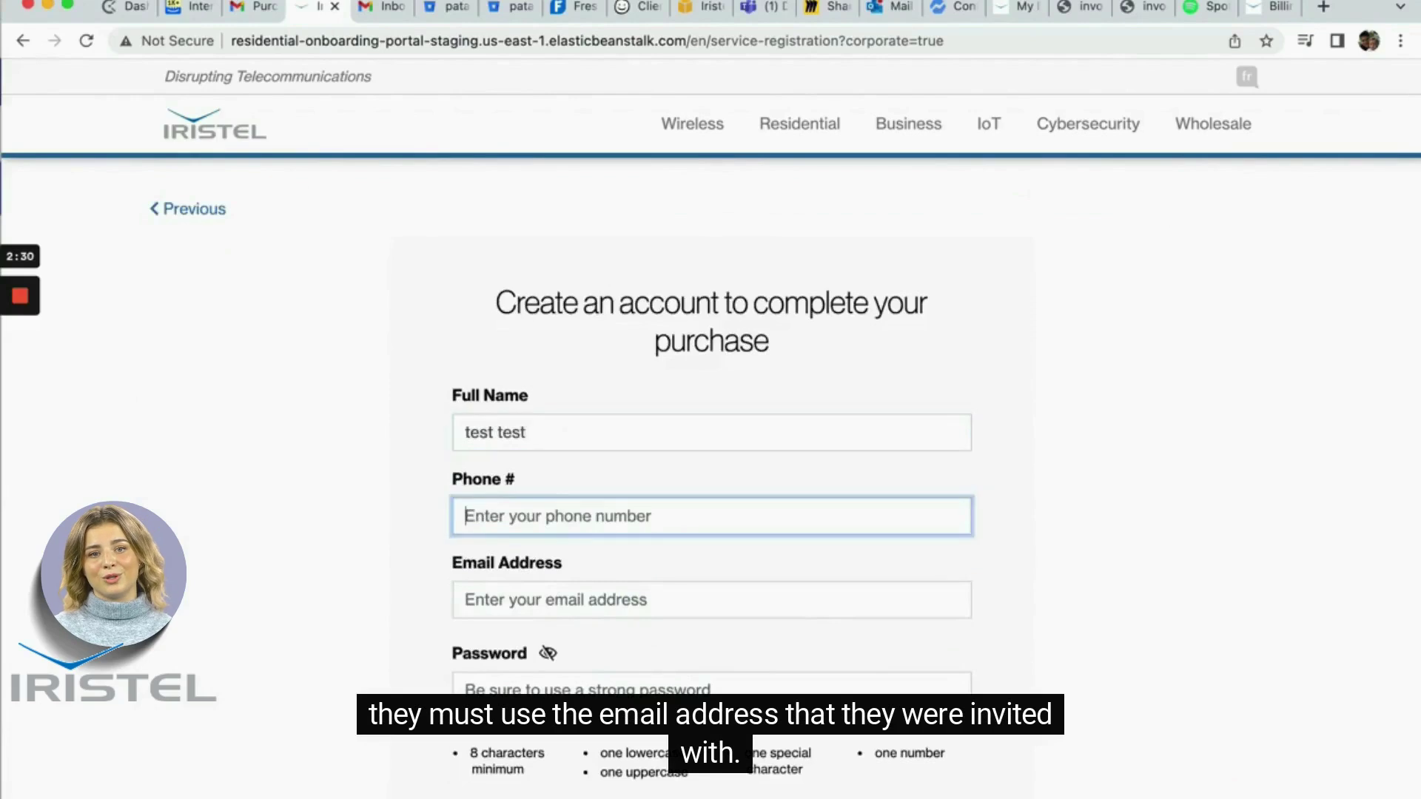
key(Tab)
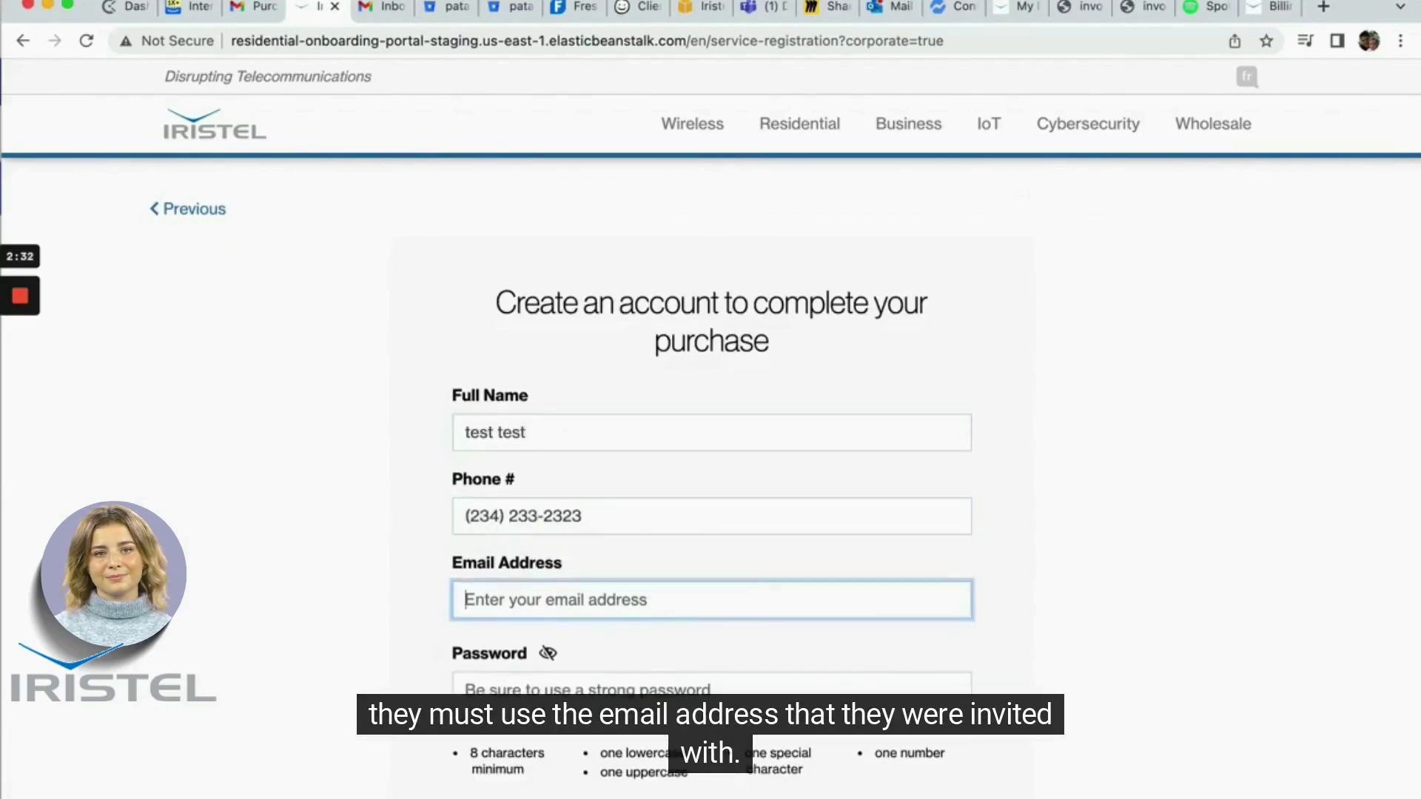
drag(652, 601, 831, 598)
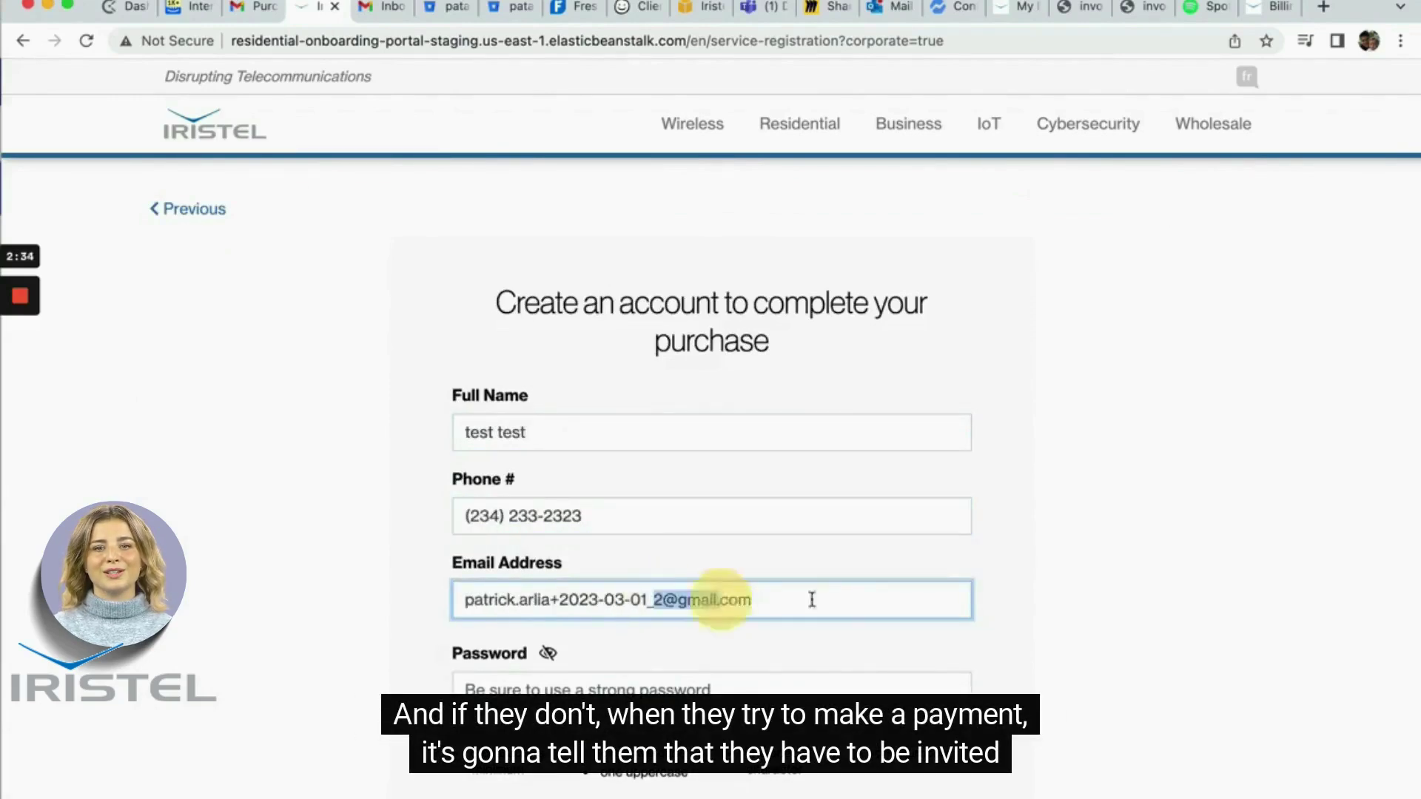
click(1032, 626)
scroll(1033, 625, down, 2)
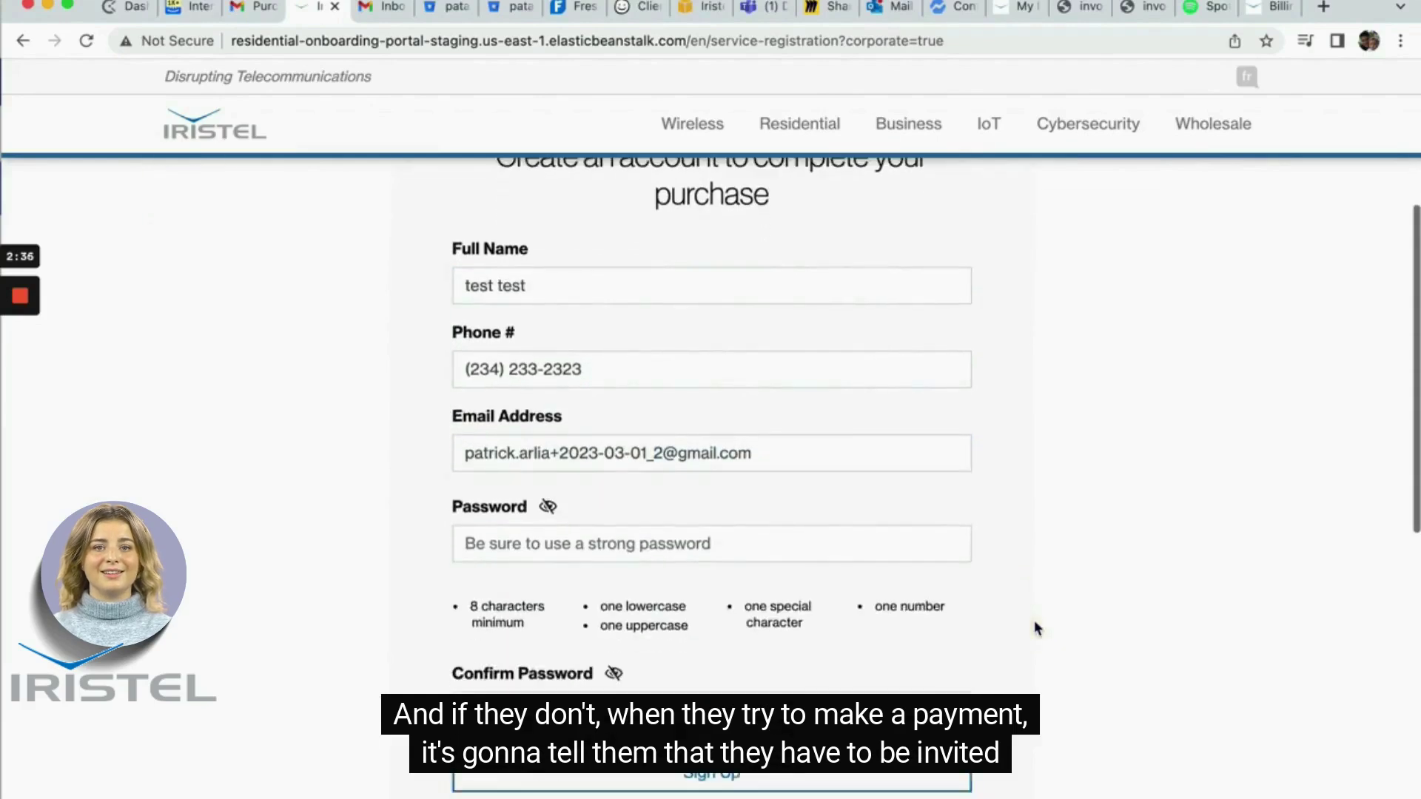
click(808, 558)
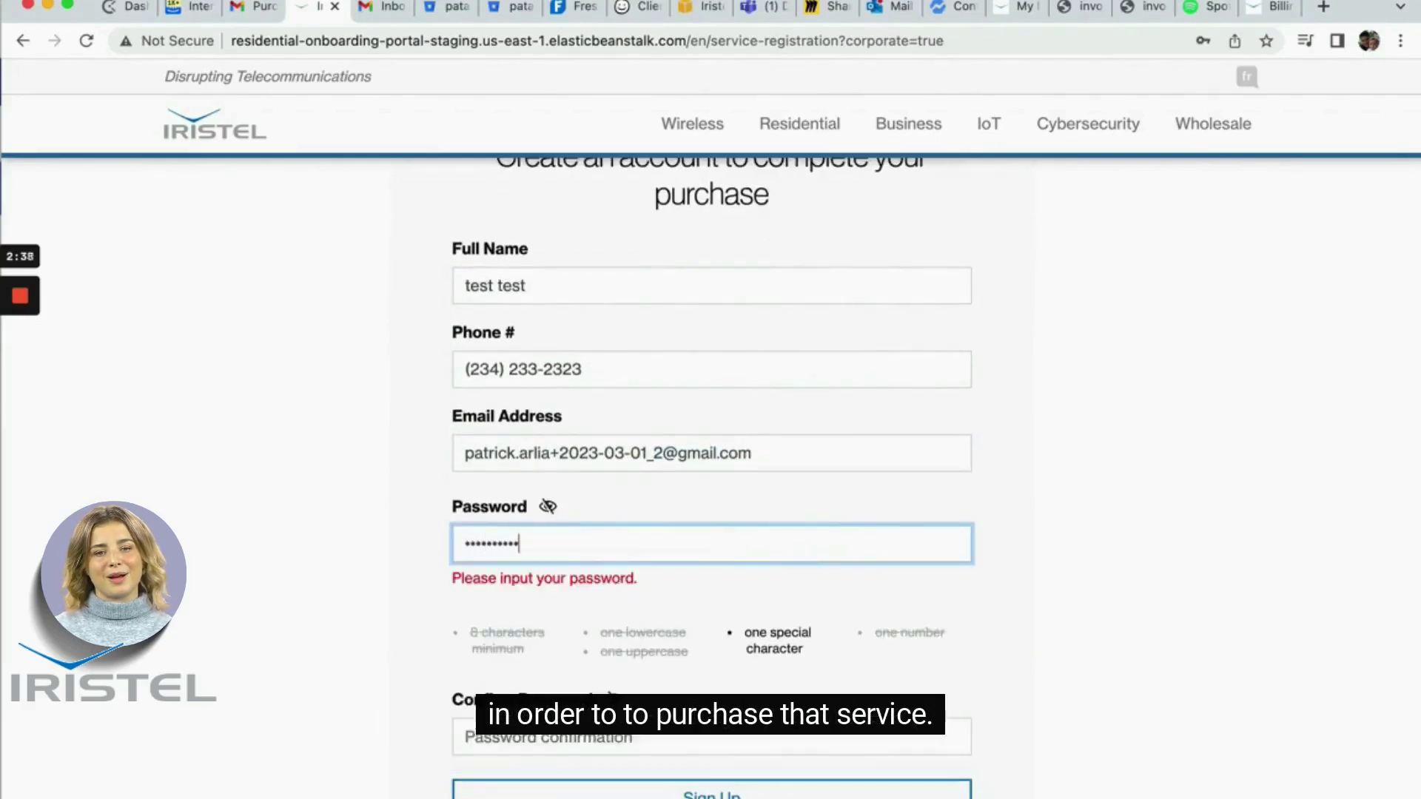
key(Tab)
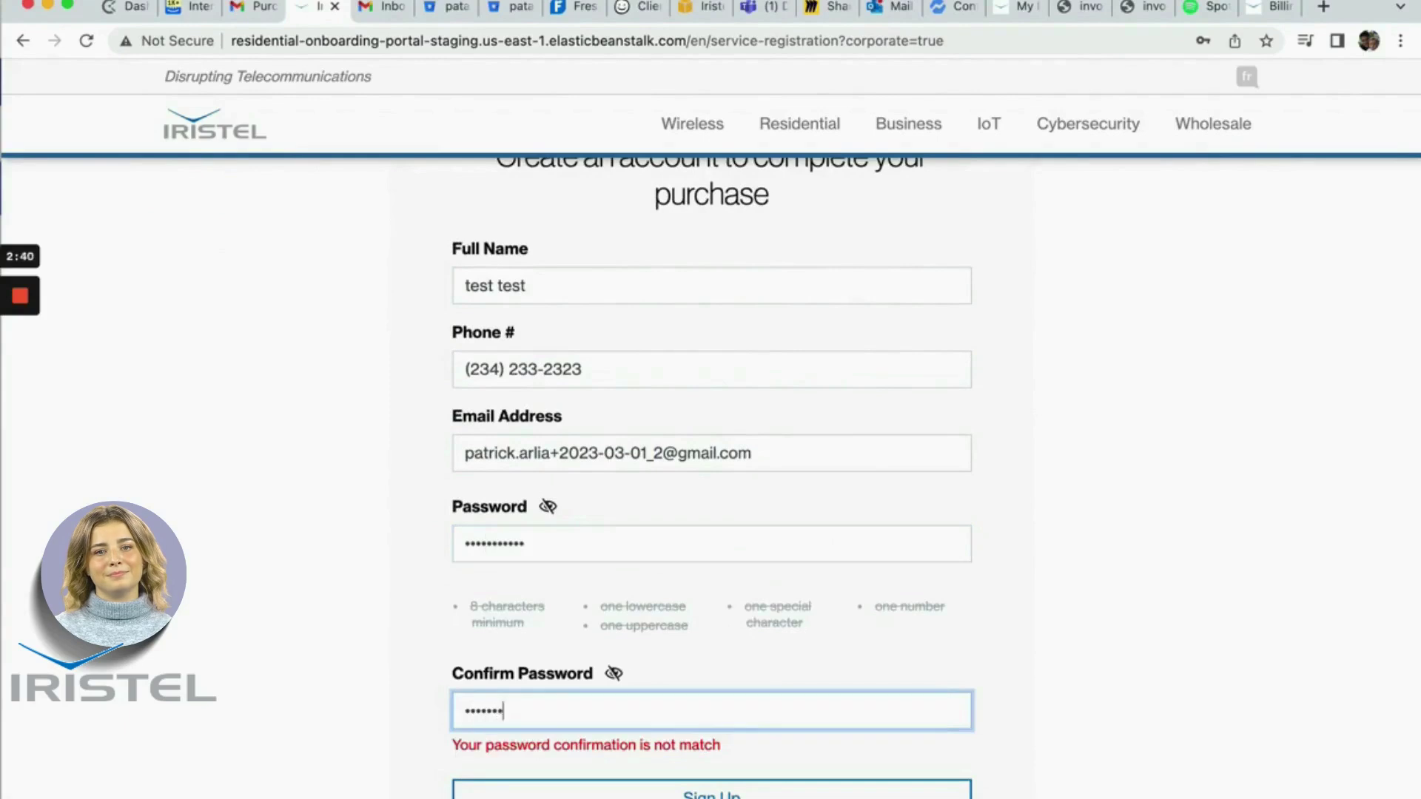
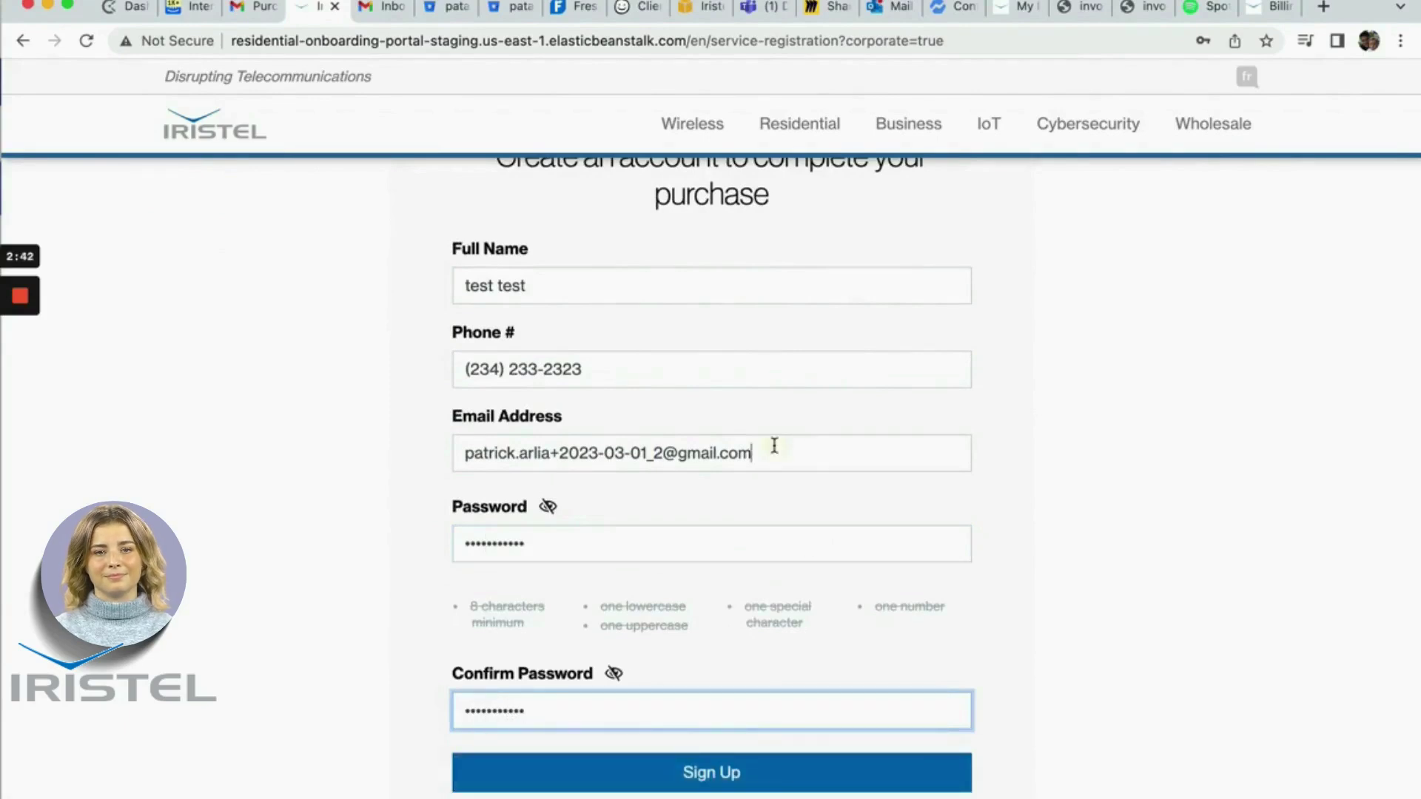
click(774, 445)
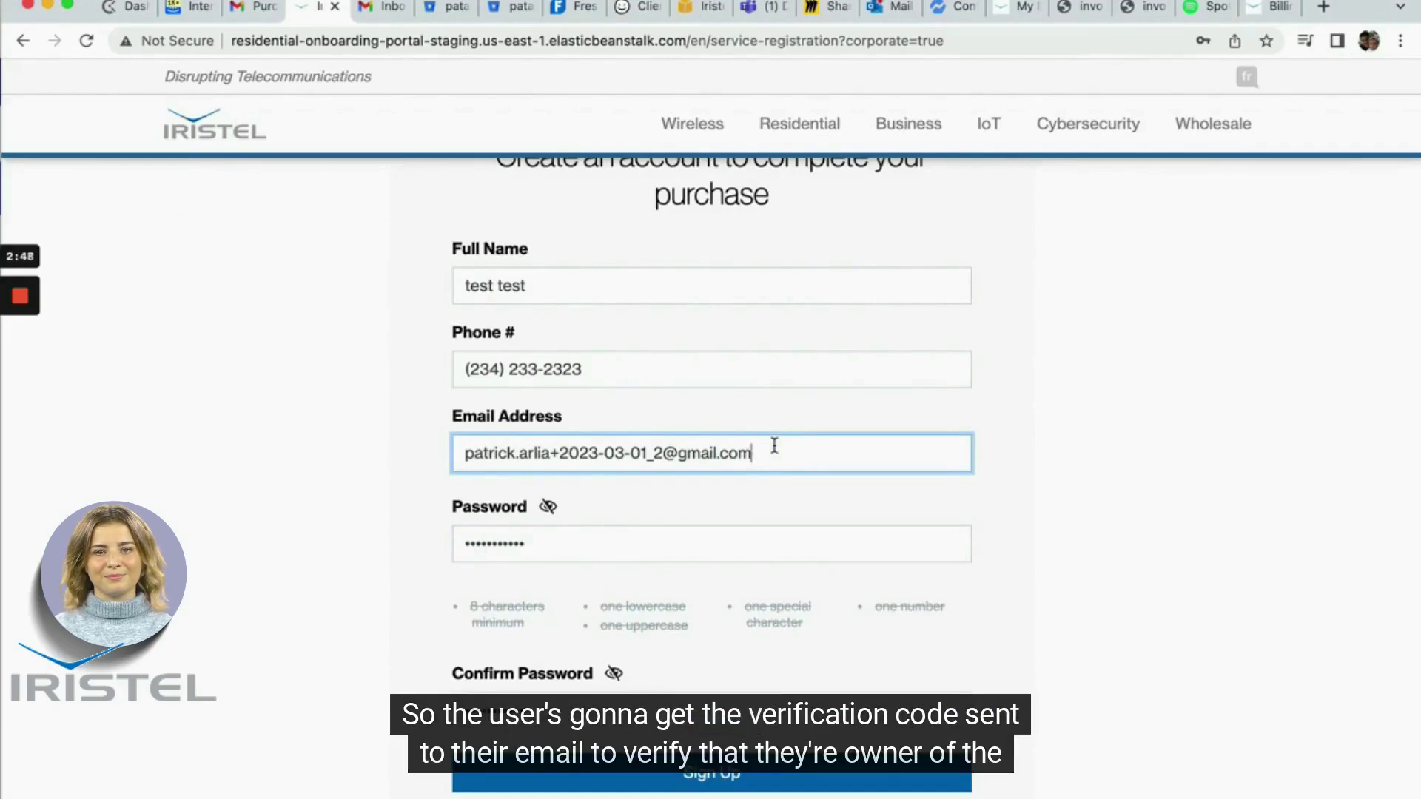
Submit the sign-up, dismiss Chrome's save-password prompt, and focus the verification code field.
click(723, 774)
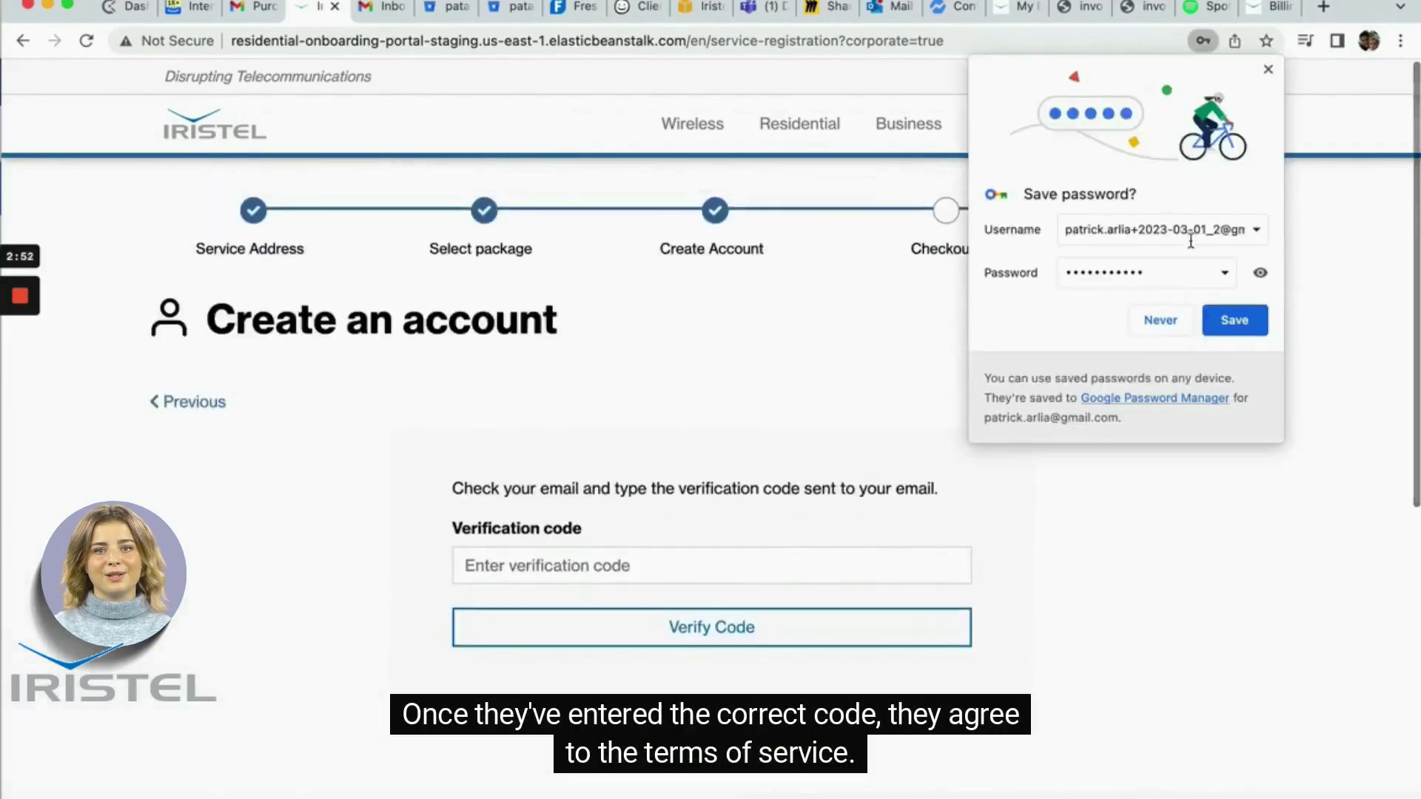
click(1268, 70)
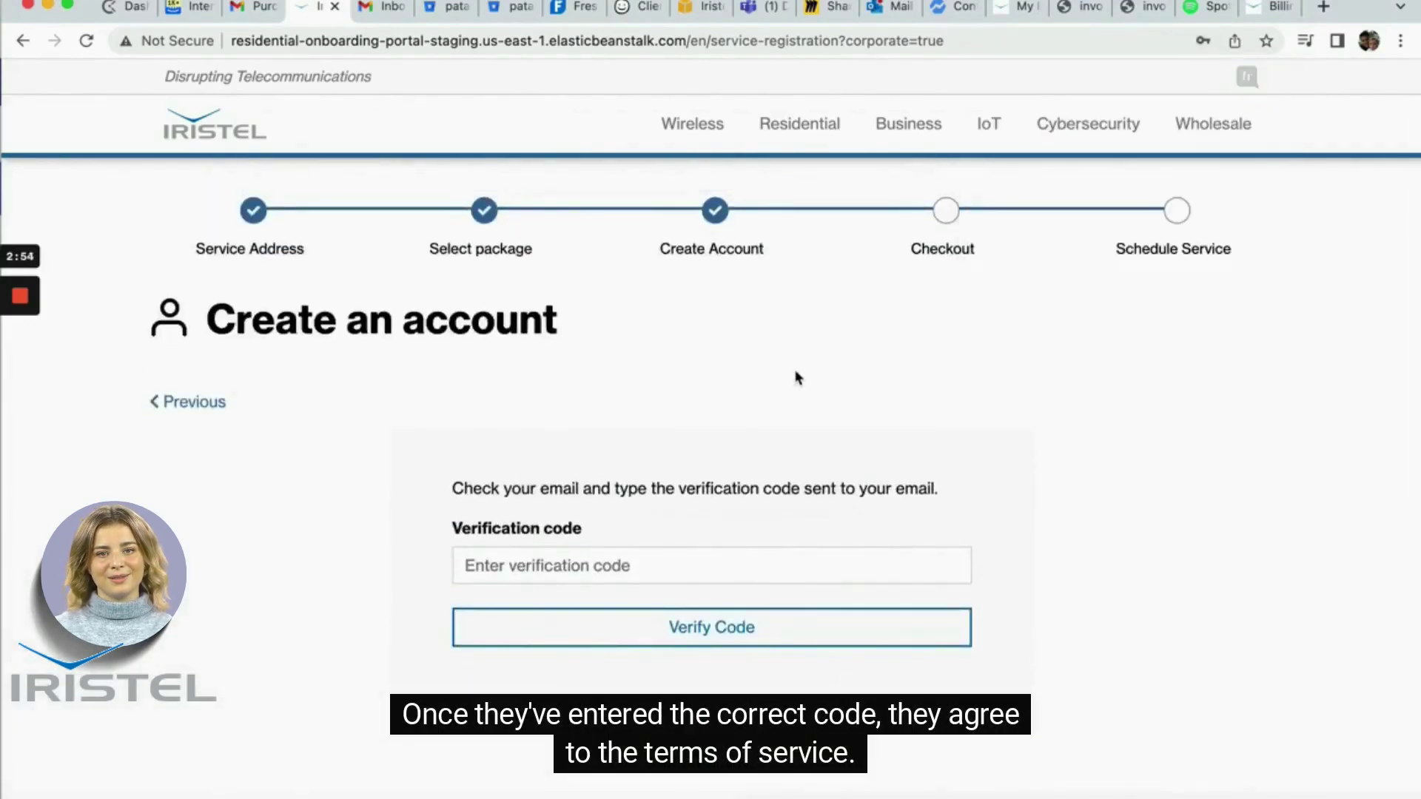
click(581, 572)
click(270, 549)
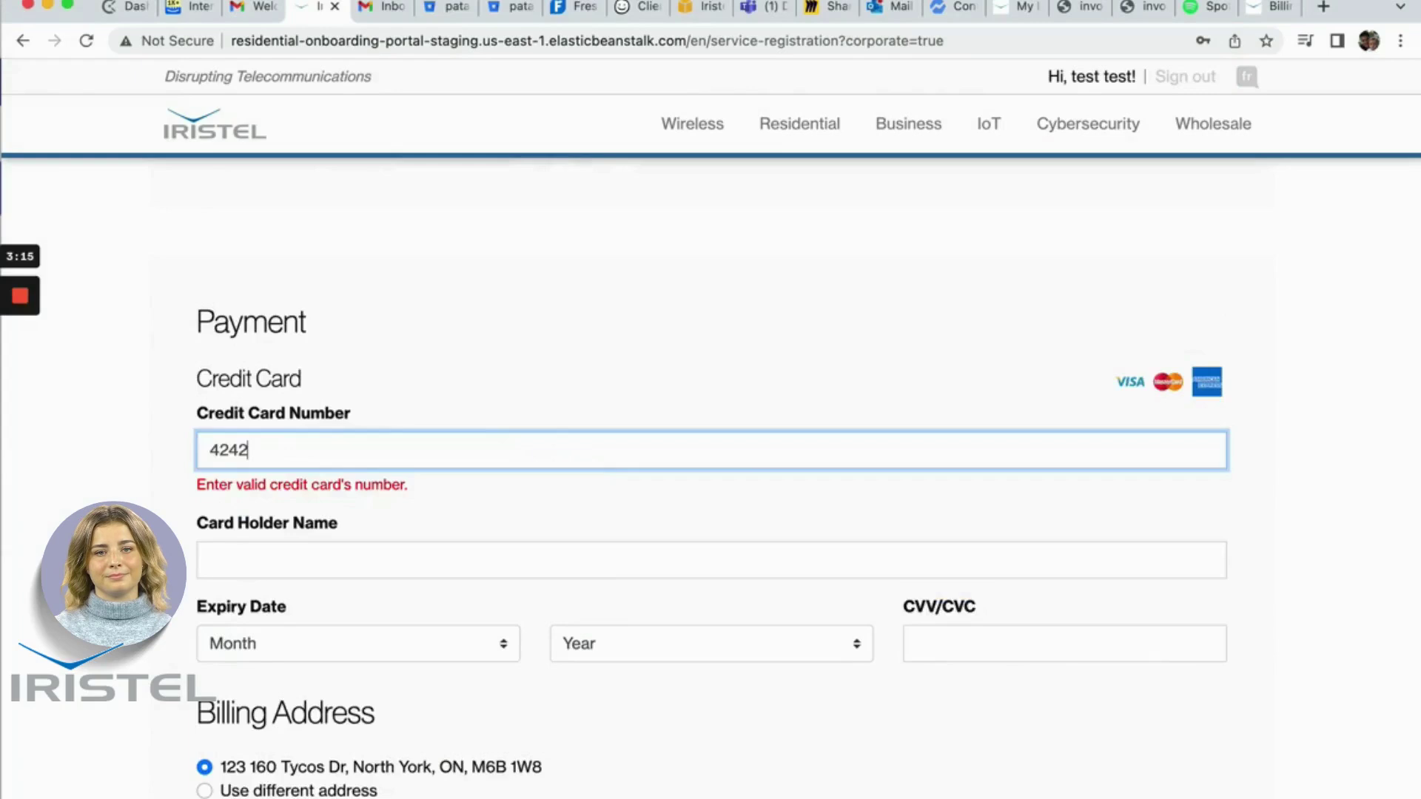
text(4242-4242-4242-4)
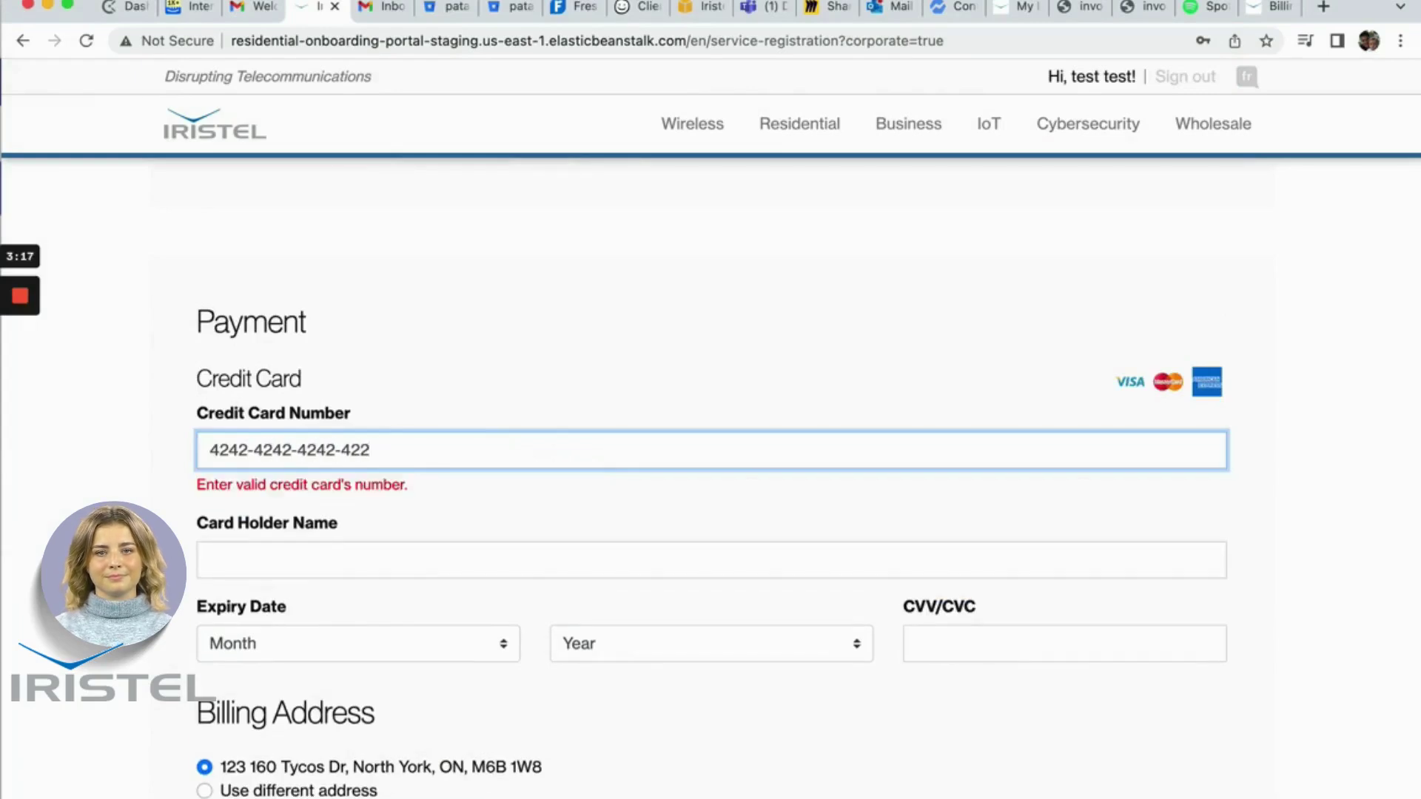
text(2)
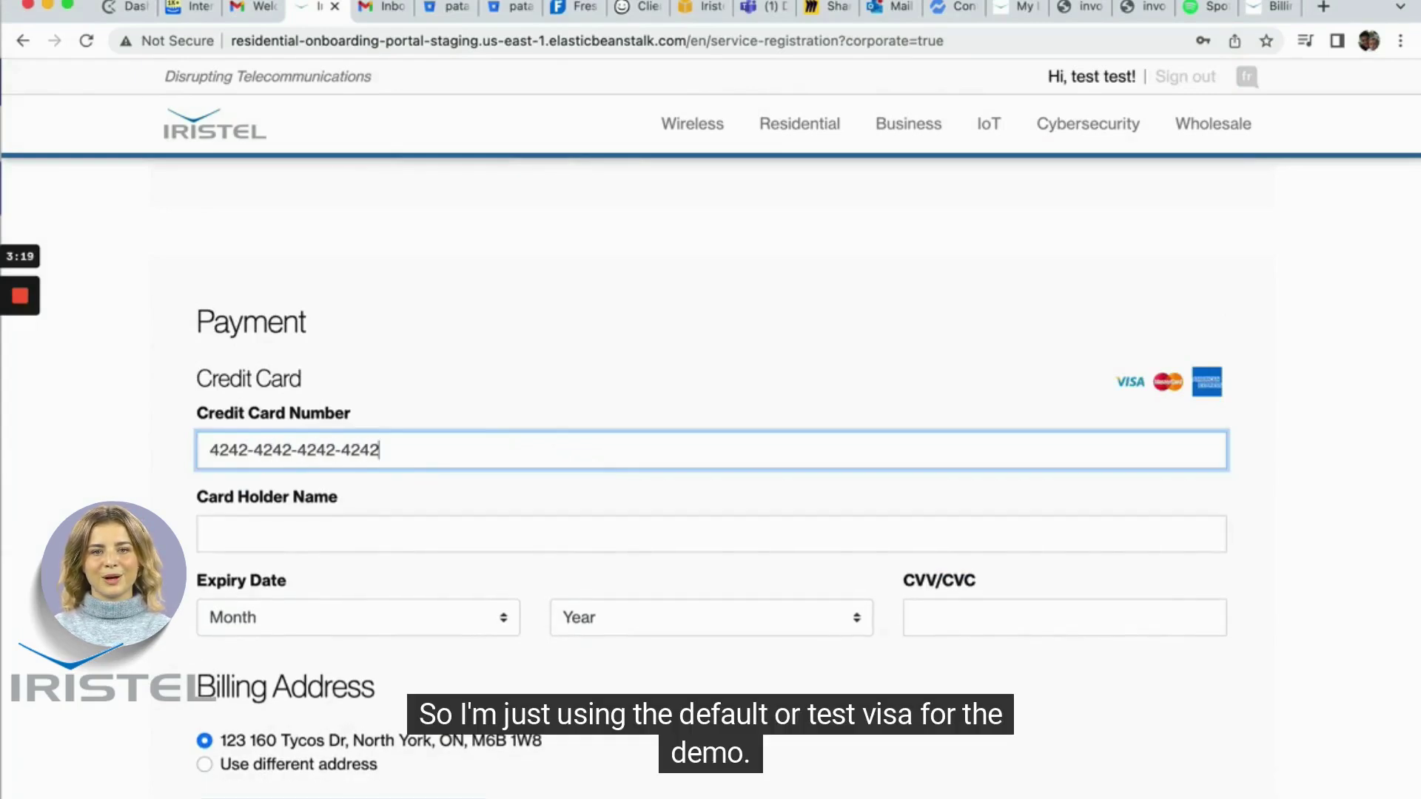
key(Tab)
text(test test)
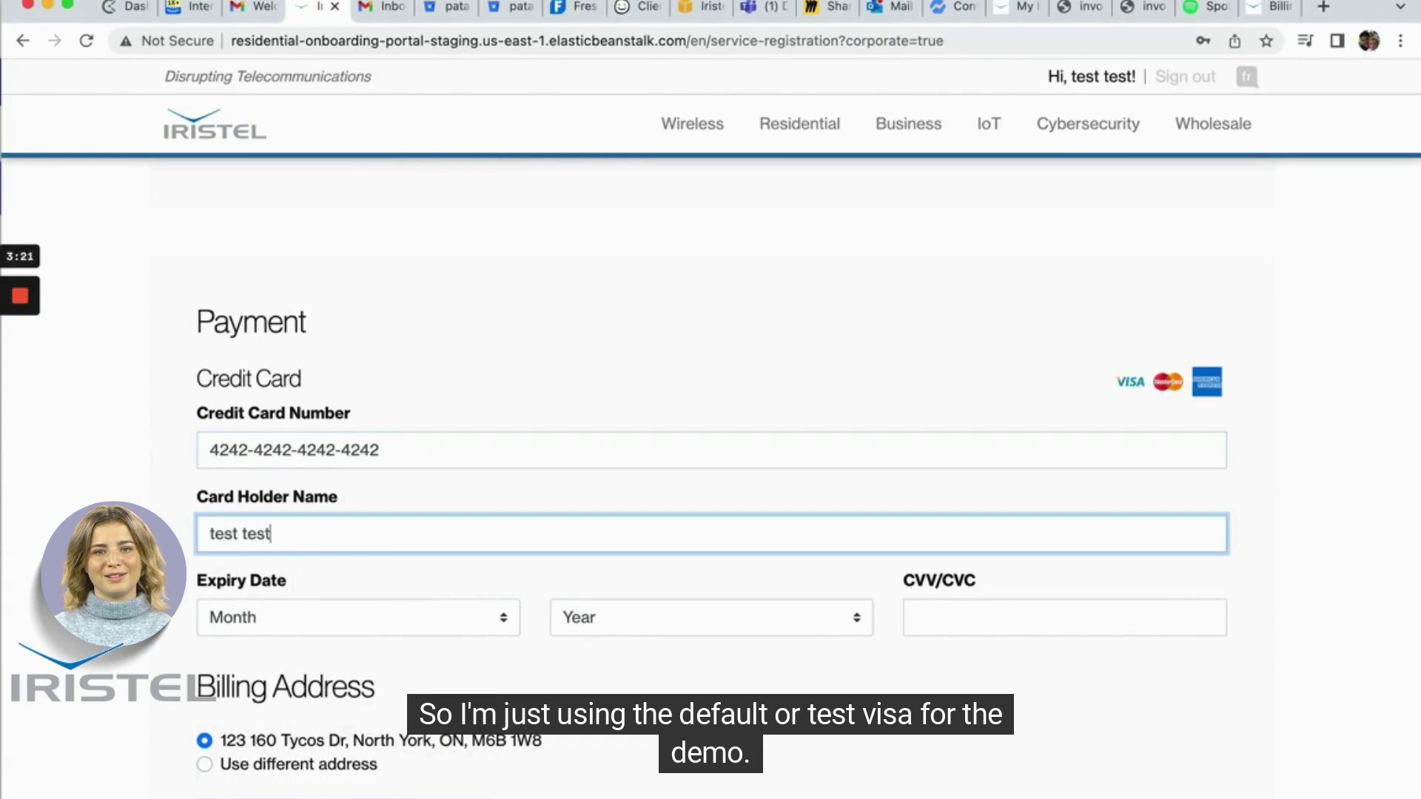
triple_click(424, 448)
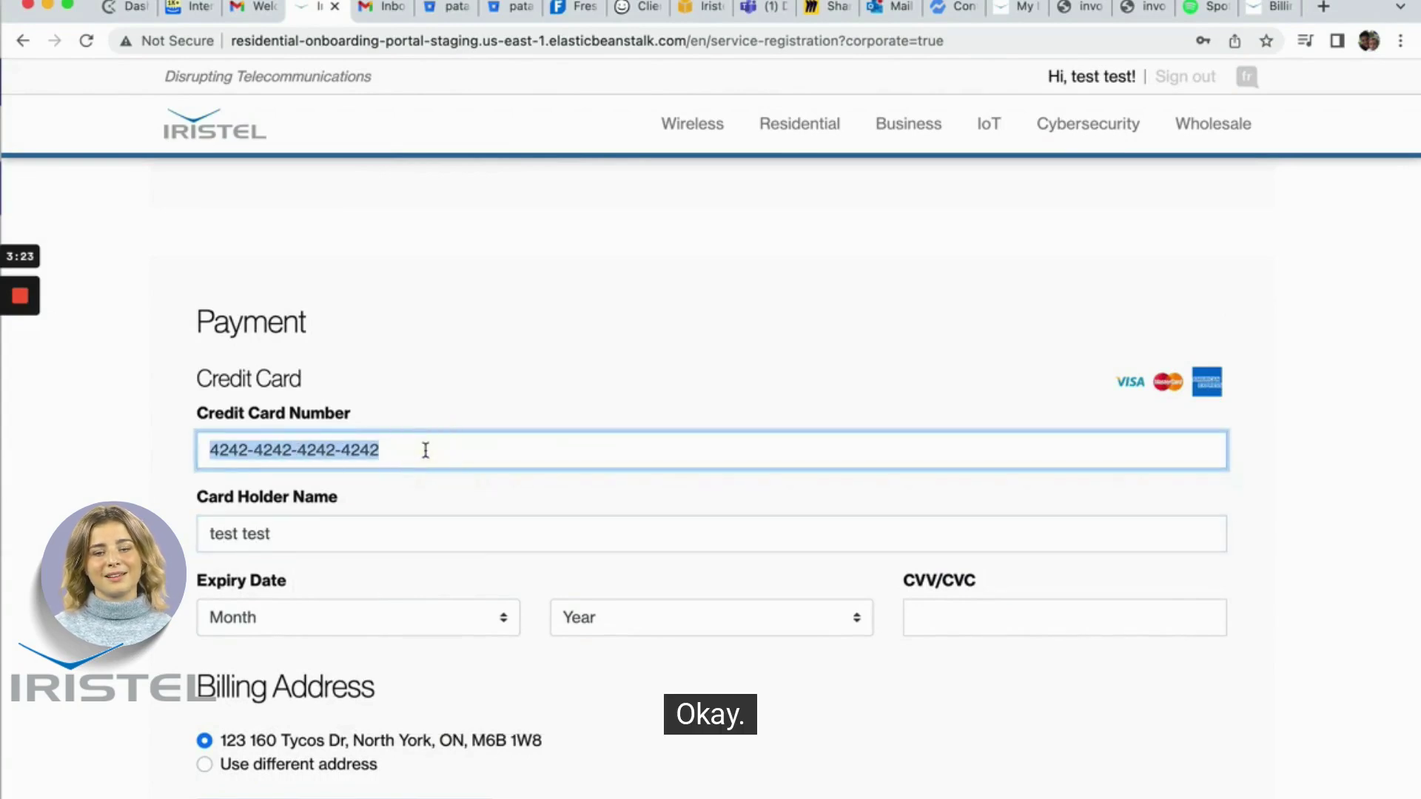
click(543, 390)
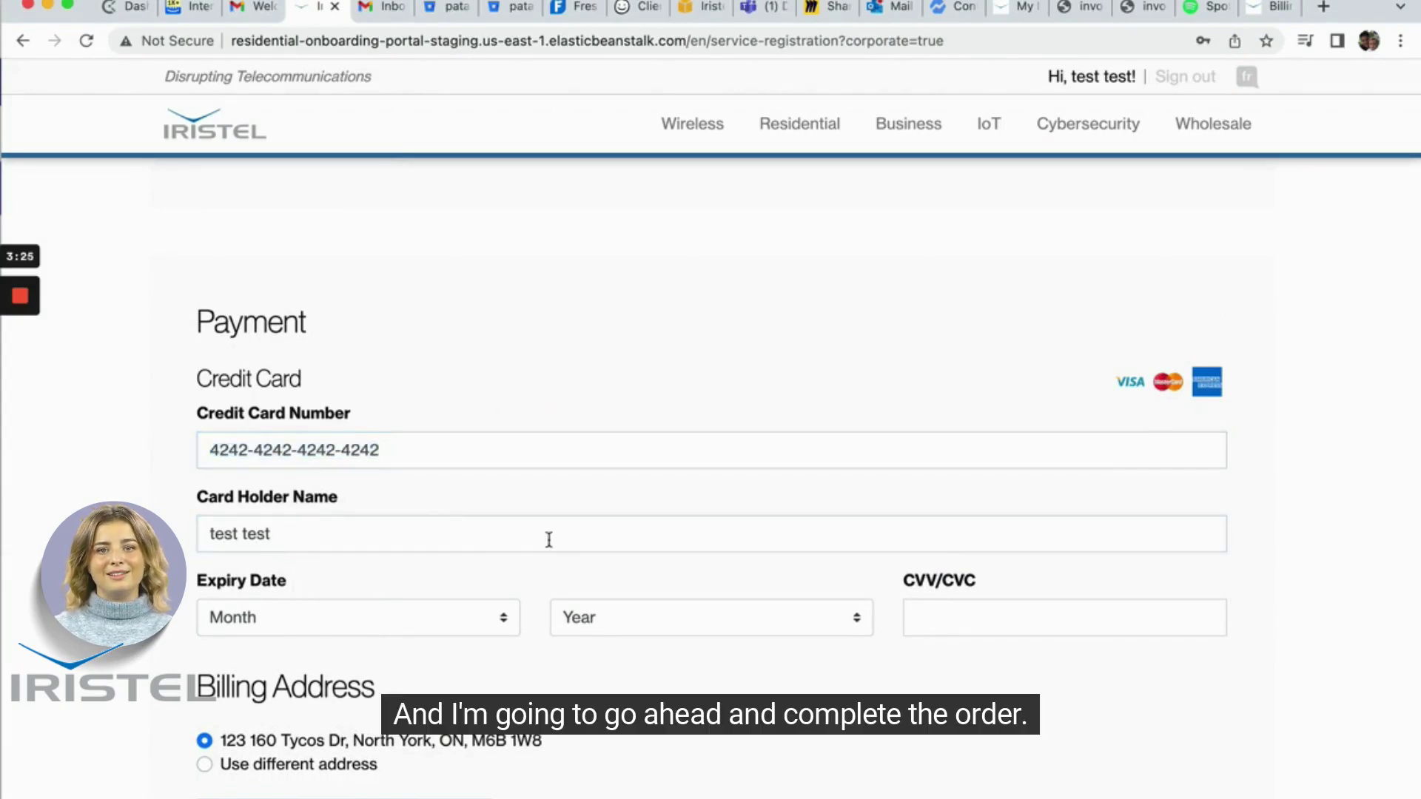
scroll(550, 540, down, 3)
click(484, 463)
click(444, 587)
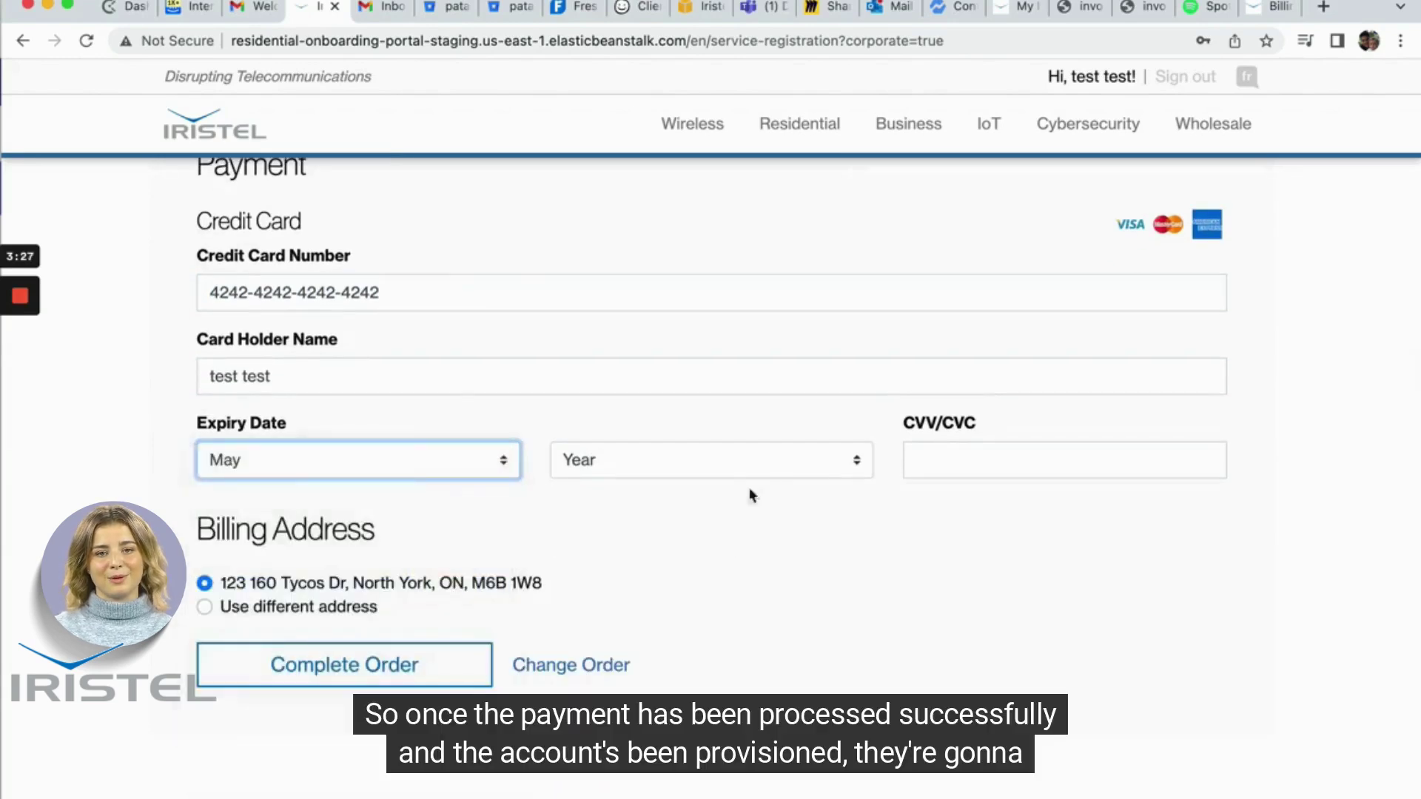
click(749, 467)
click(714, 597)
click(1002, 465)
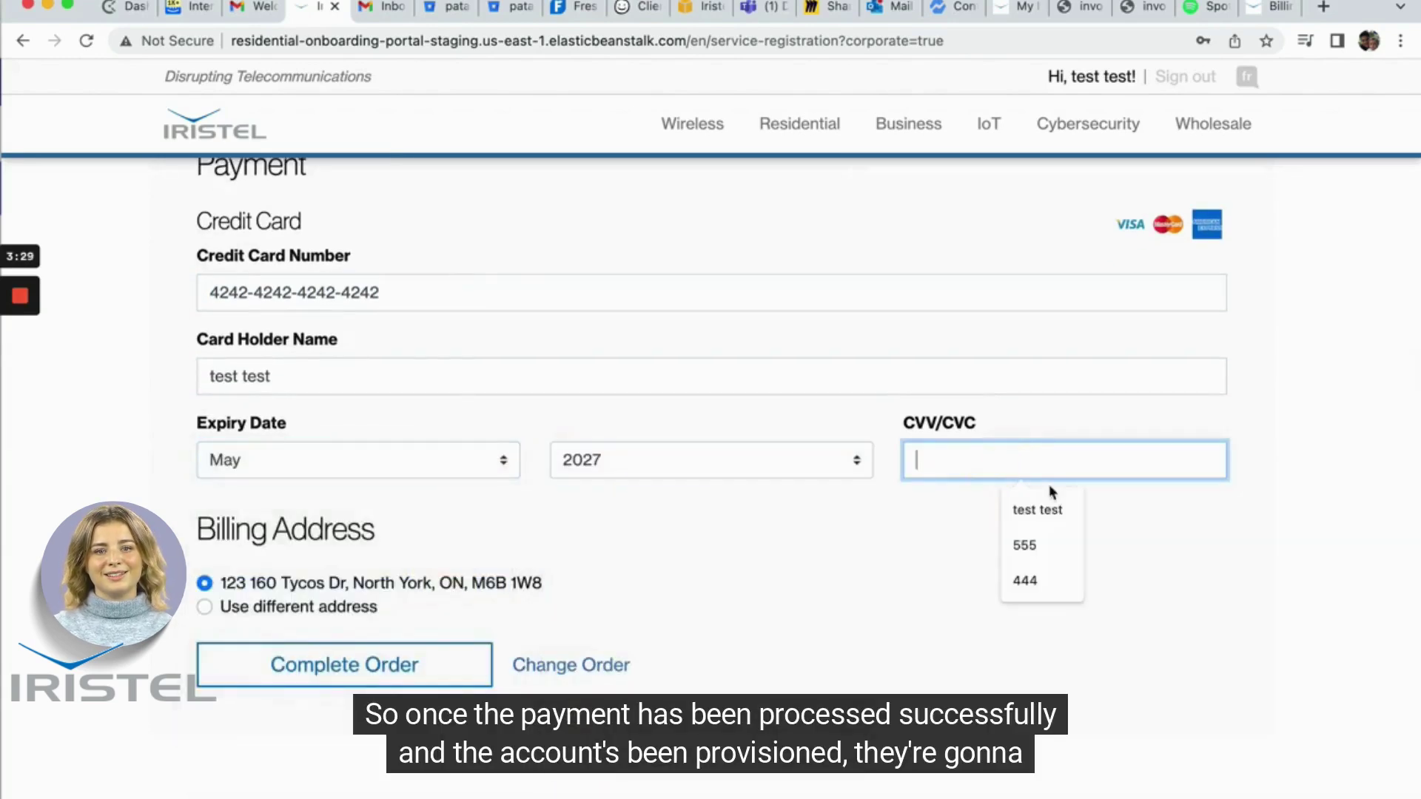
text(555)
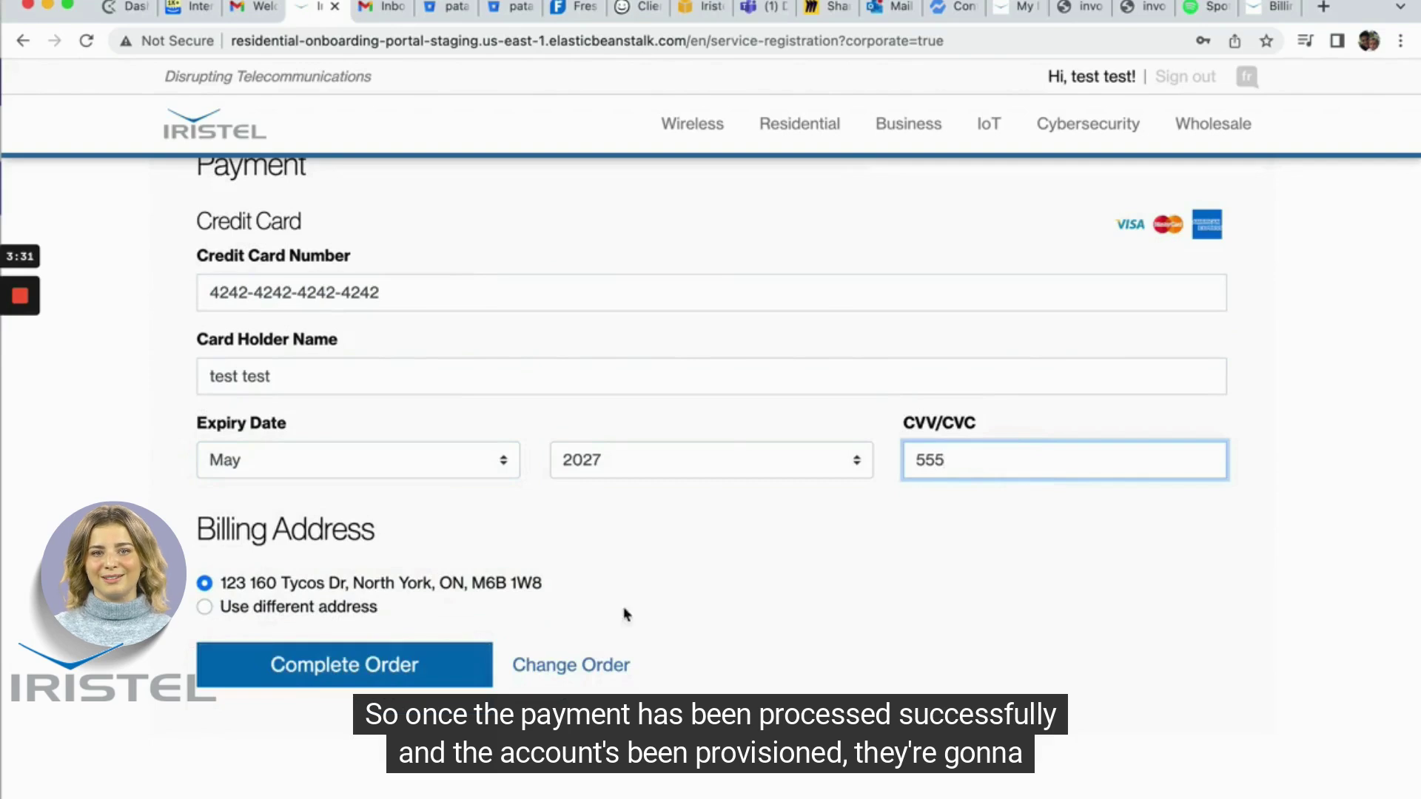
click(392, 670)
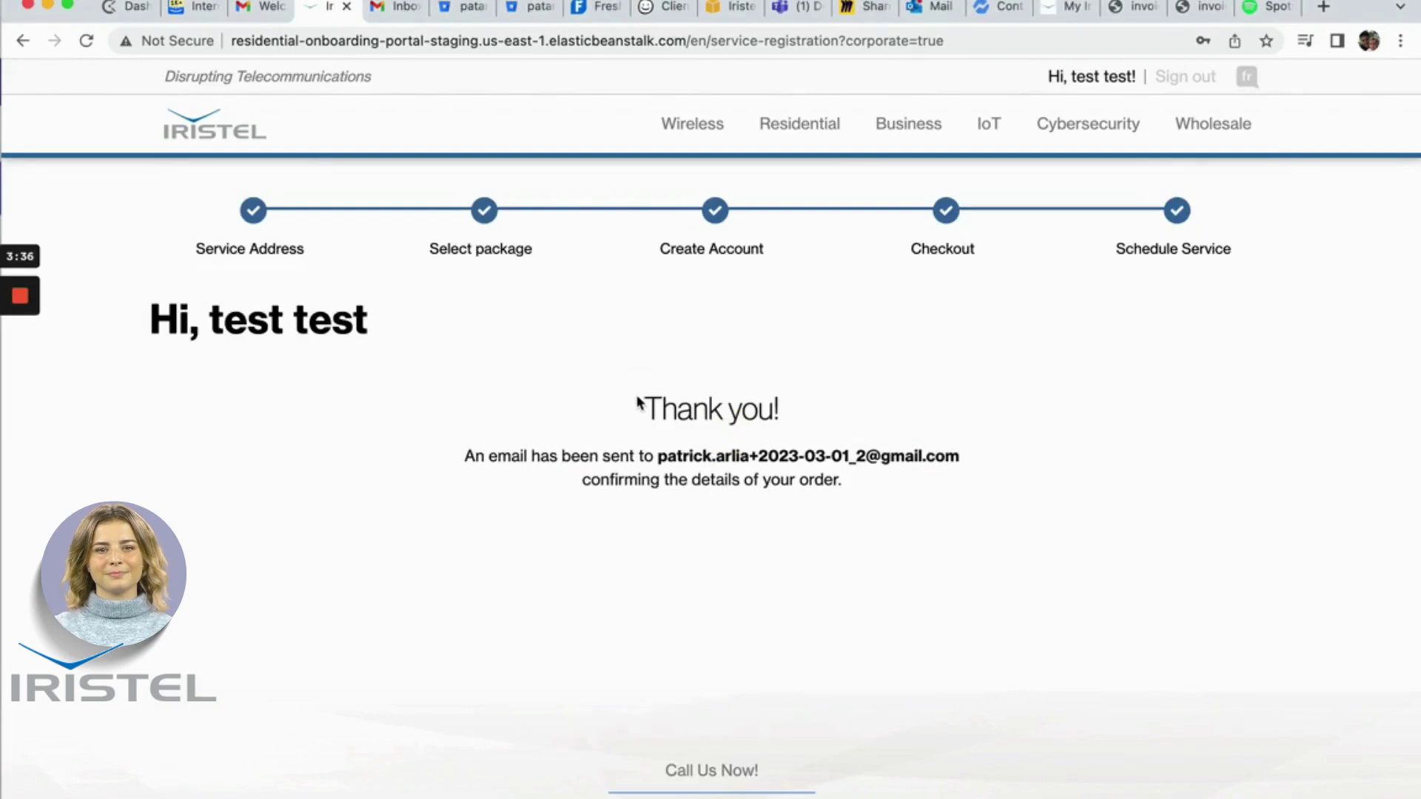
Highlight the thank-you and email-sent message, then switch to the order email in Gmail.
drag(646, 407, 1020, 473)
click(959, 584)
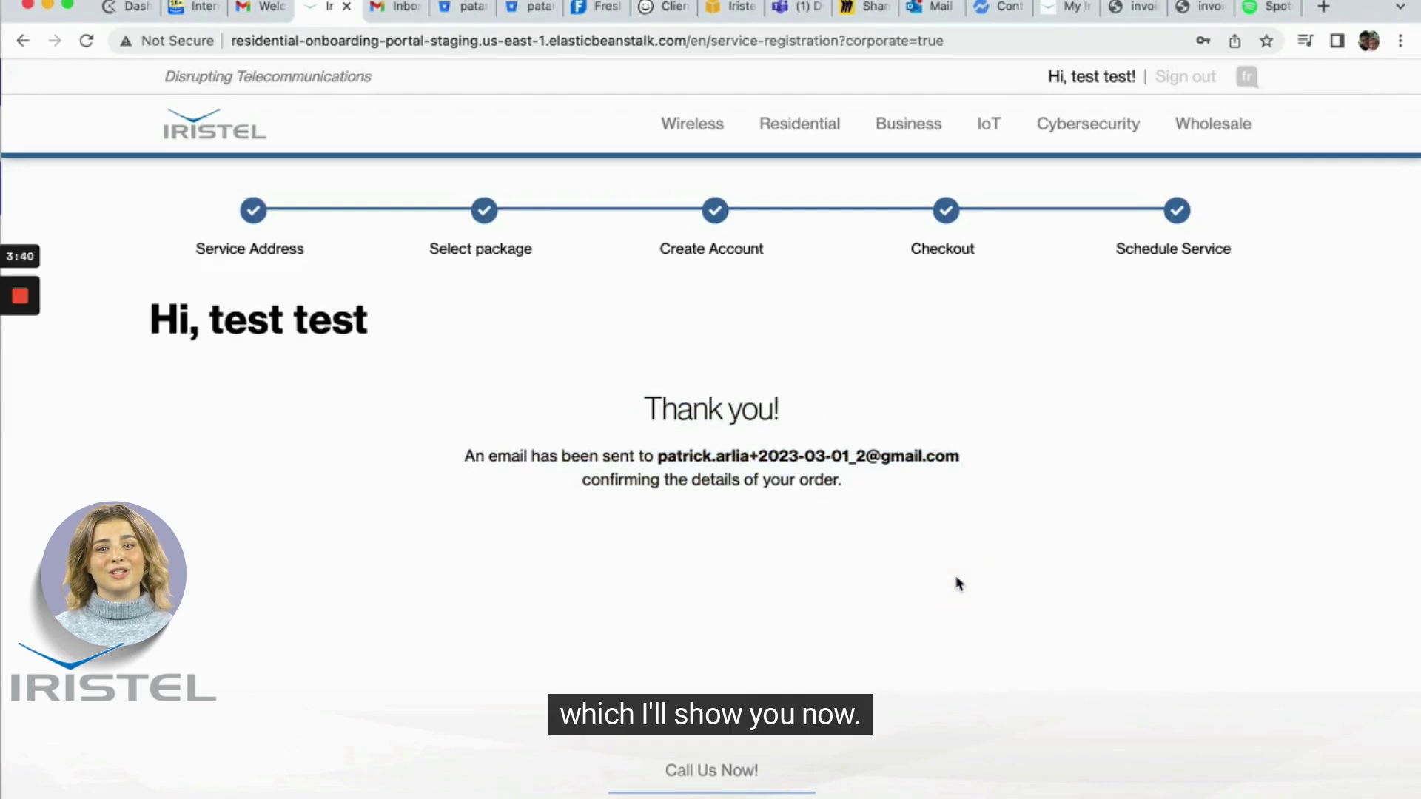
double_click(684, 409)
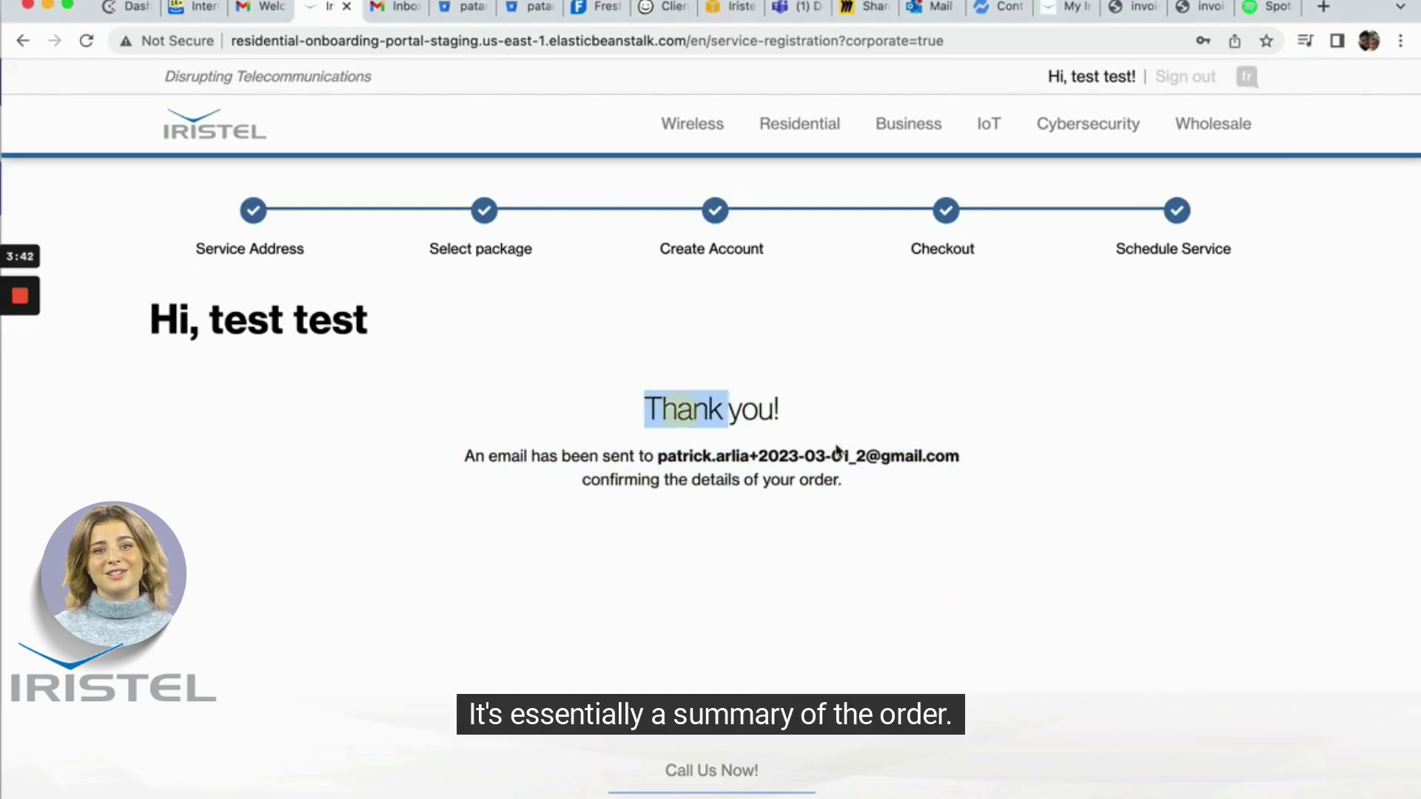
drag(837, 450, 1018, 494)
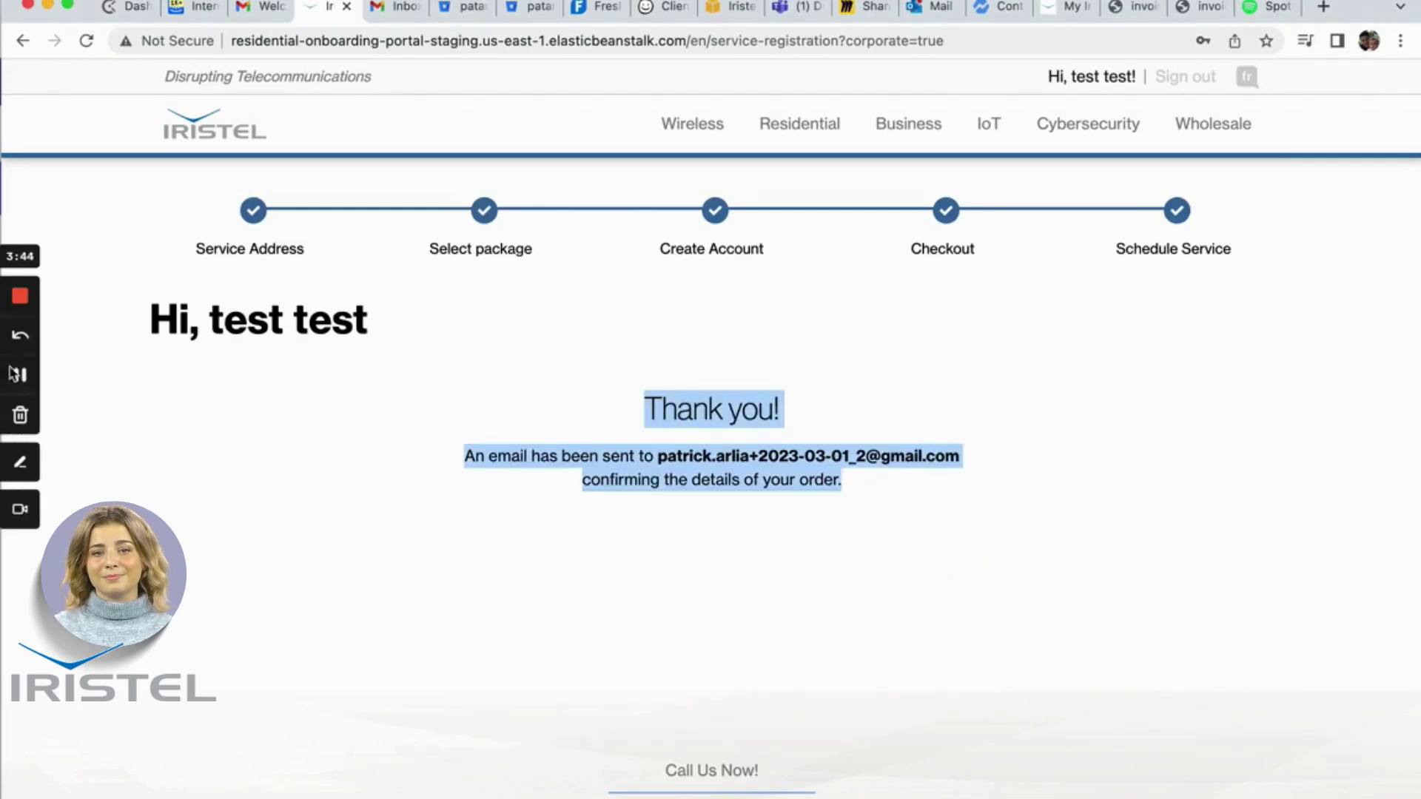
key(ctrl+shift+Tab)
Review the email's $999 annual charge and Total Today/Yearly lines, then return to the thank-you page.
scroll(858, 552, down, 2)
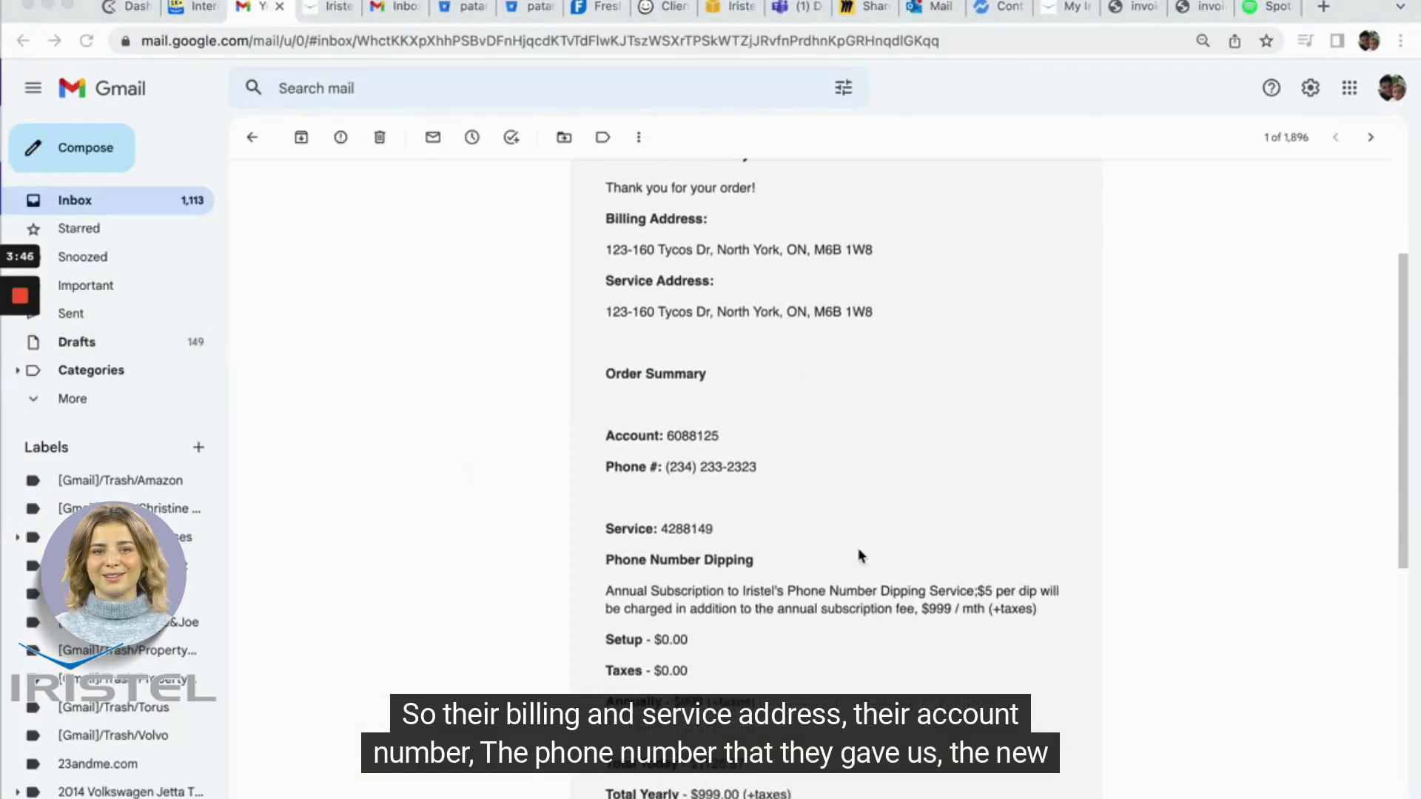
scroll(858, 550, up, 1)
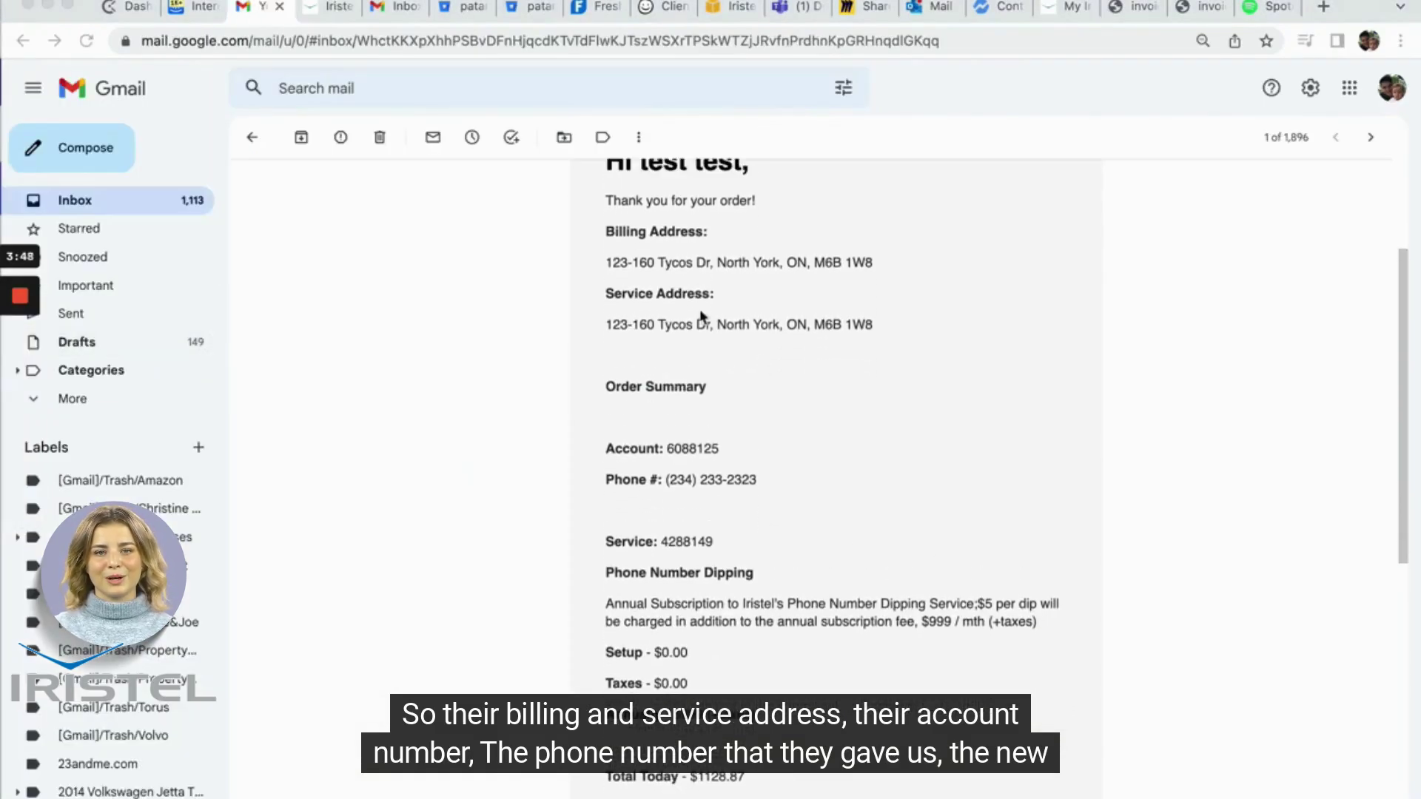
scroll(741, 415, down, 3)
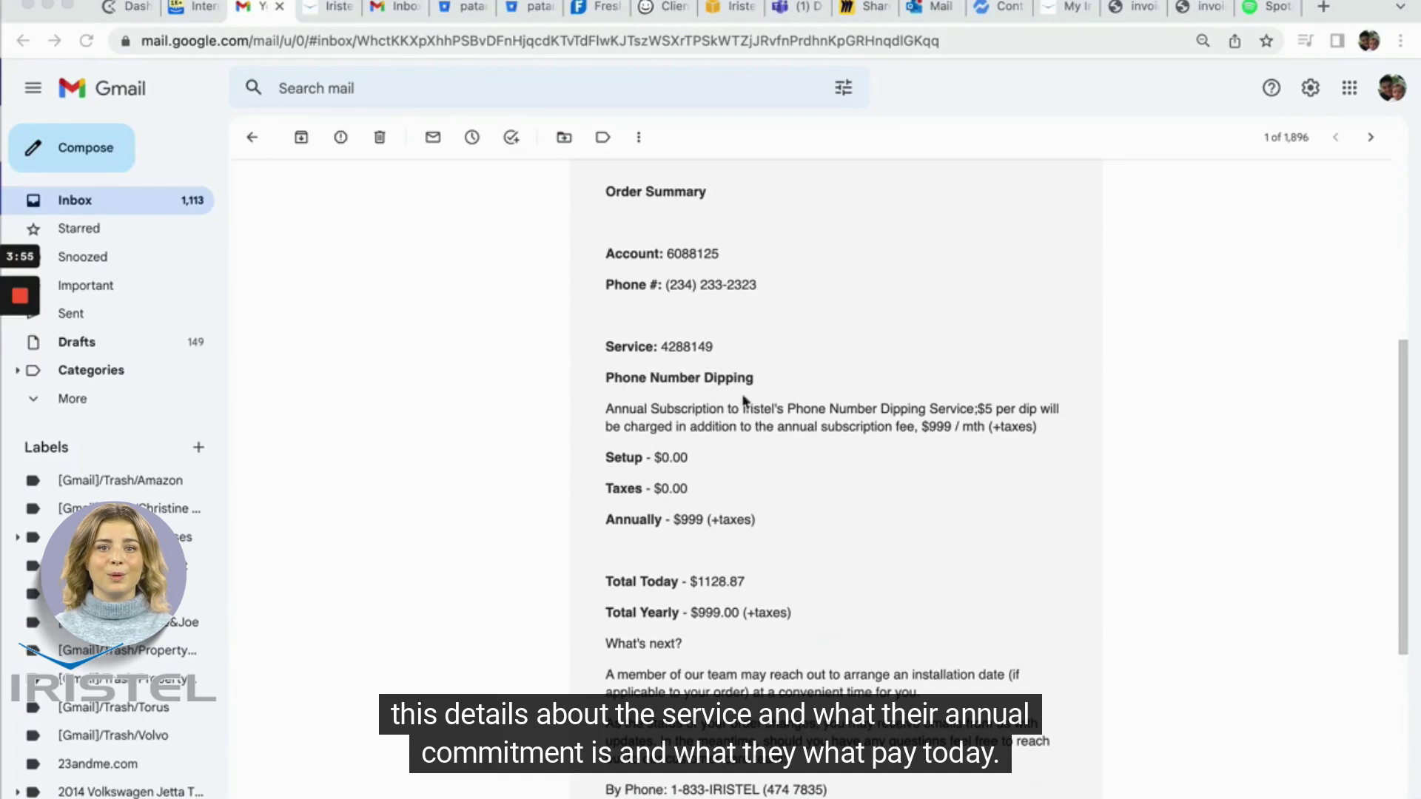
scroll(729, 466, down, 1)
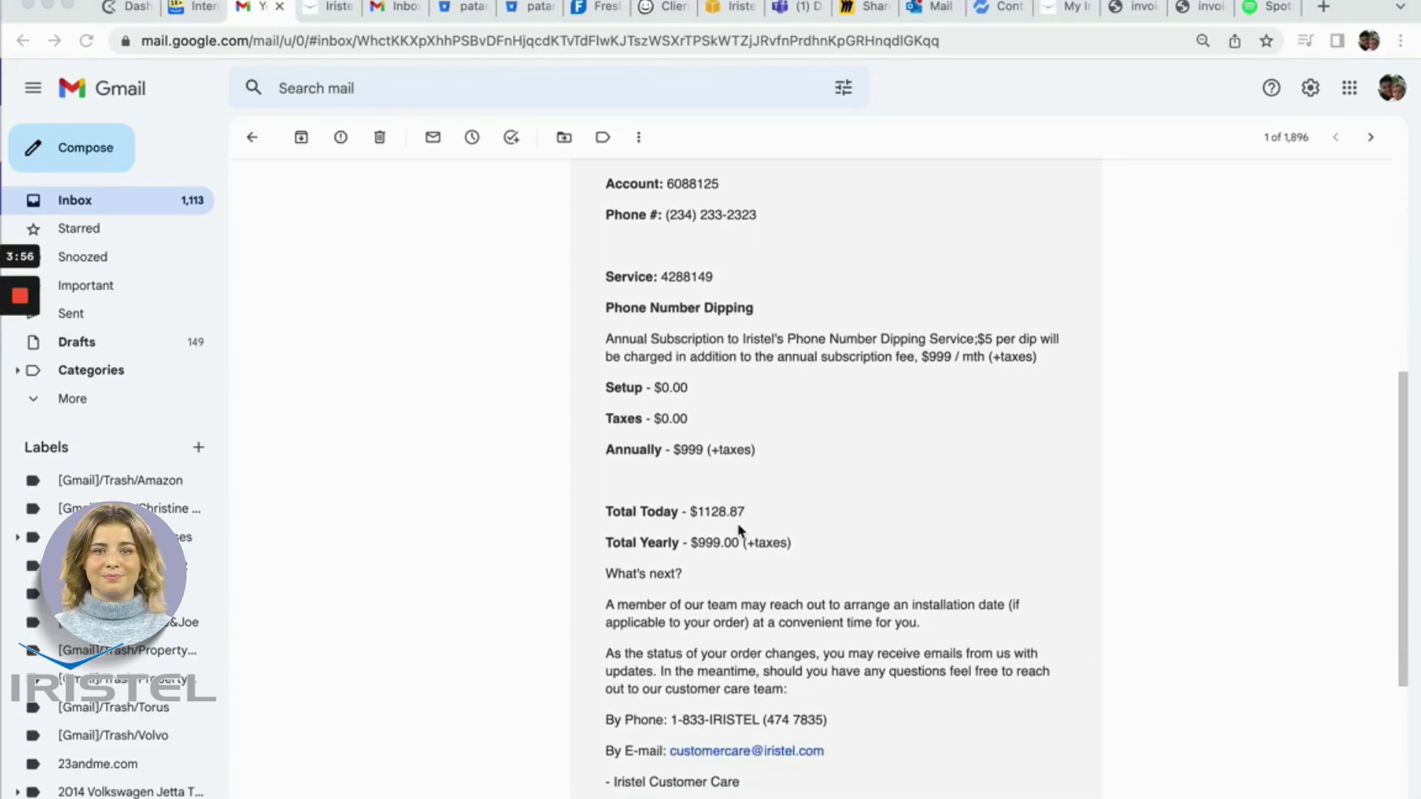
click(688, 451)
drag(696, 510, 804, 549)
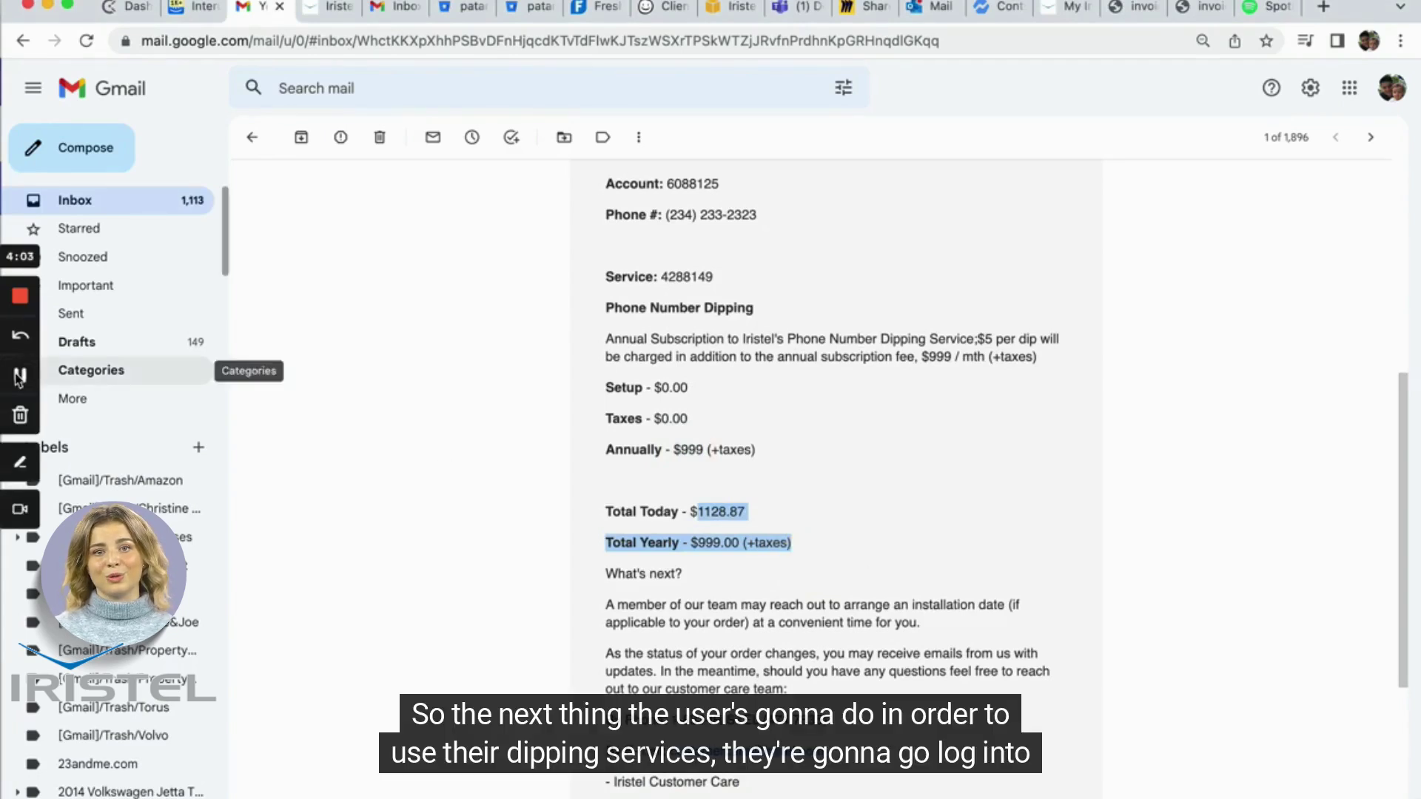
key(ctrl+Tab)
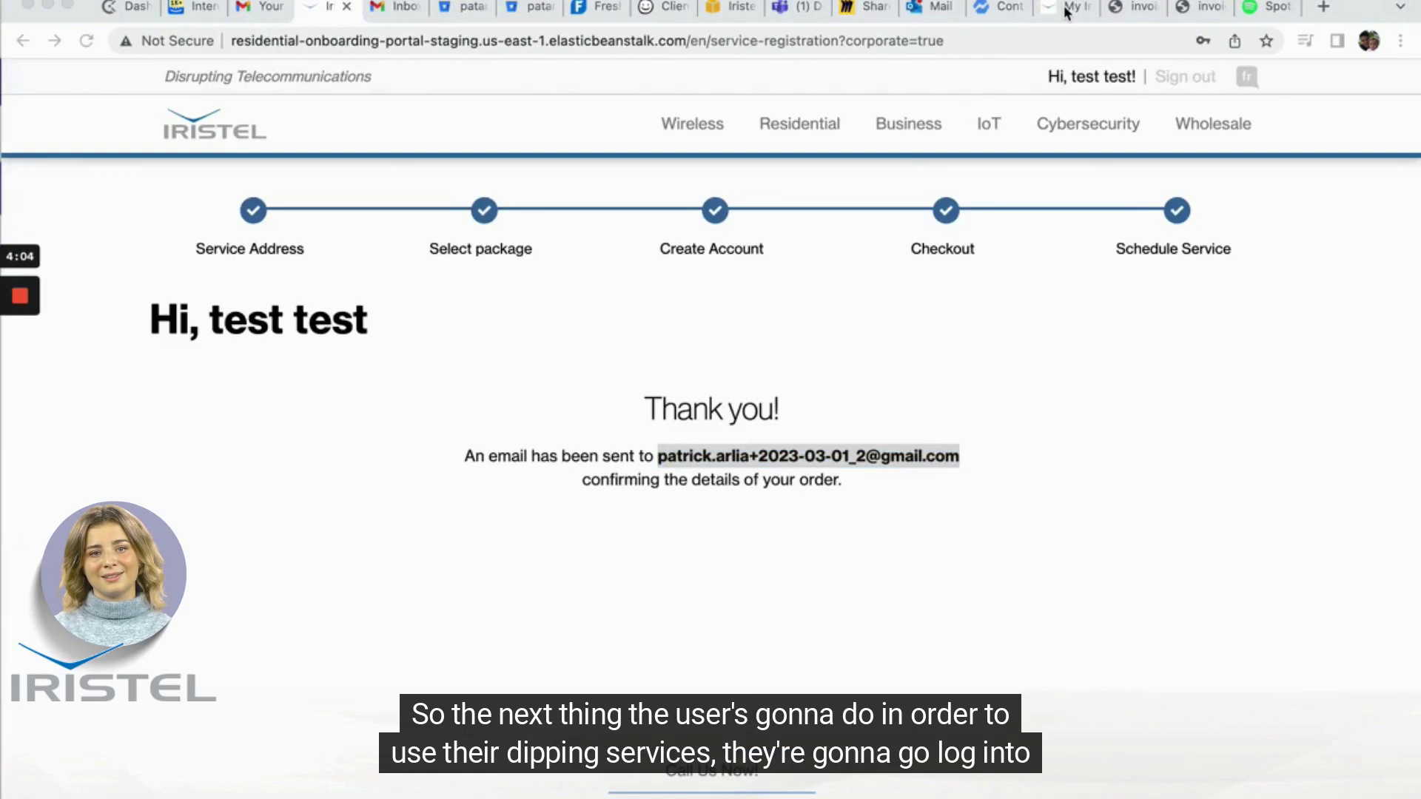
click(1067, 12)
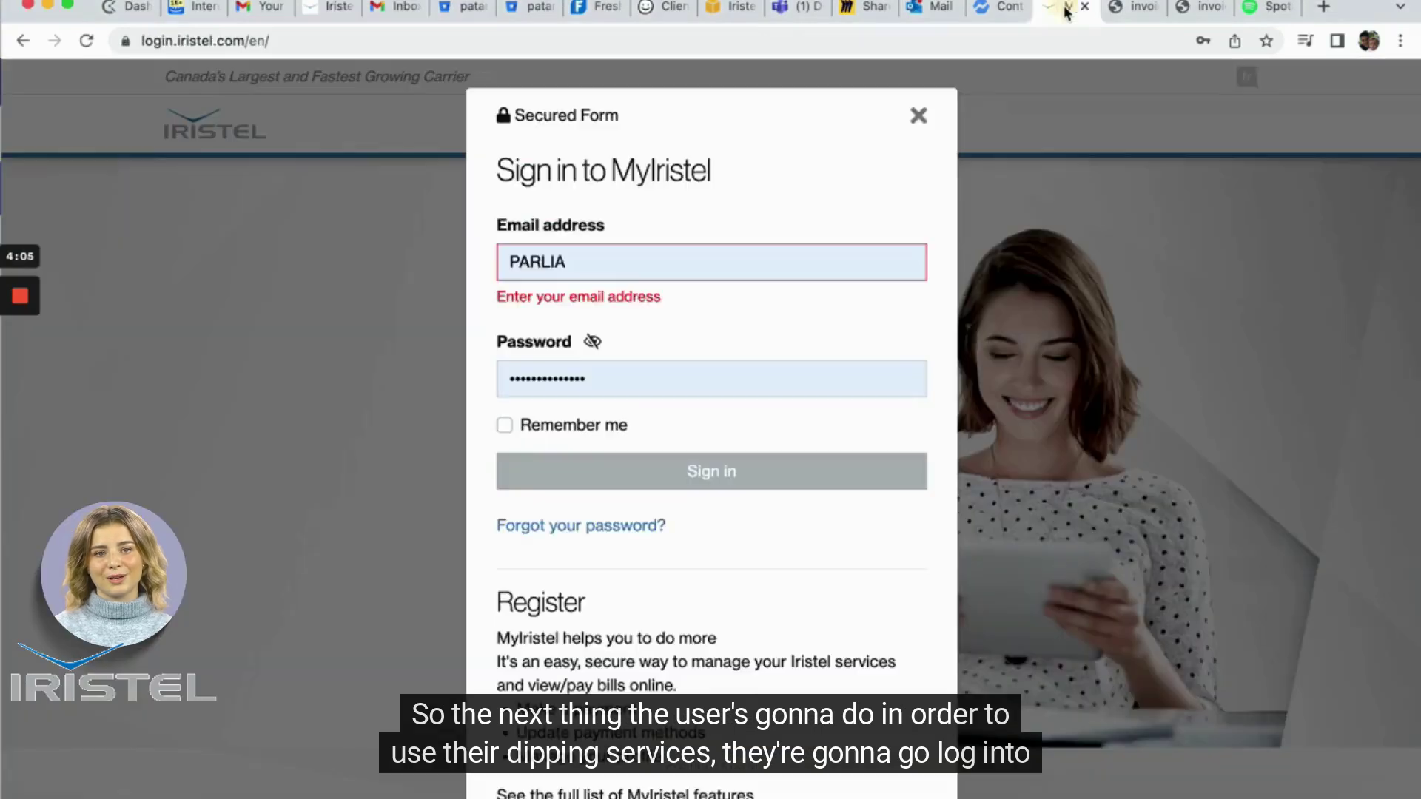
click(740, 265)
key(super+v)
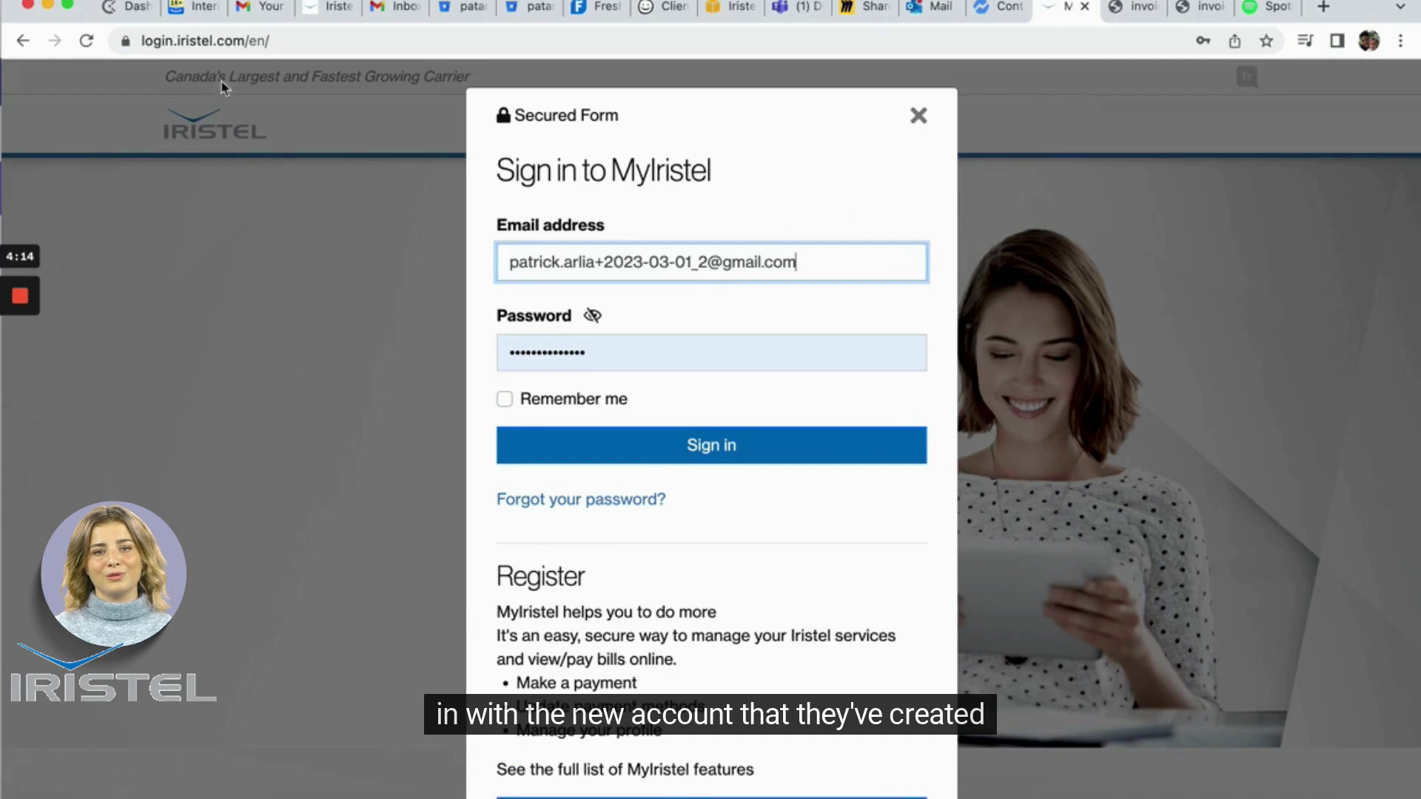
scroll(220, 81, down, 1)
click(223, 41)
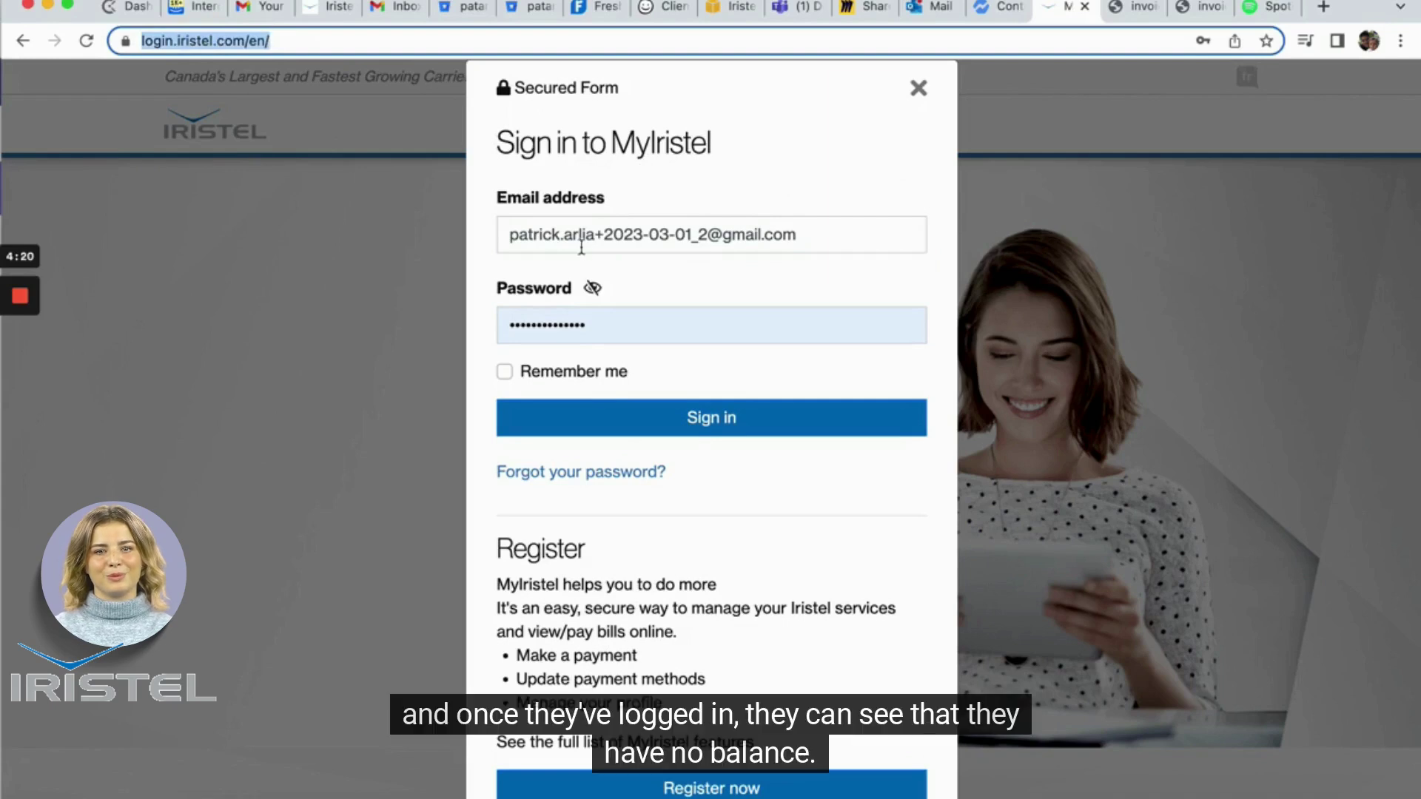
double_click(585, 325)
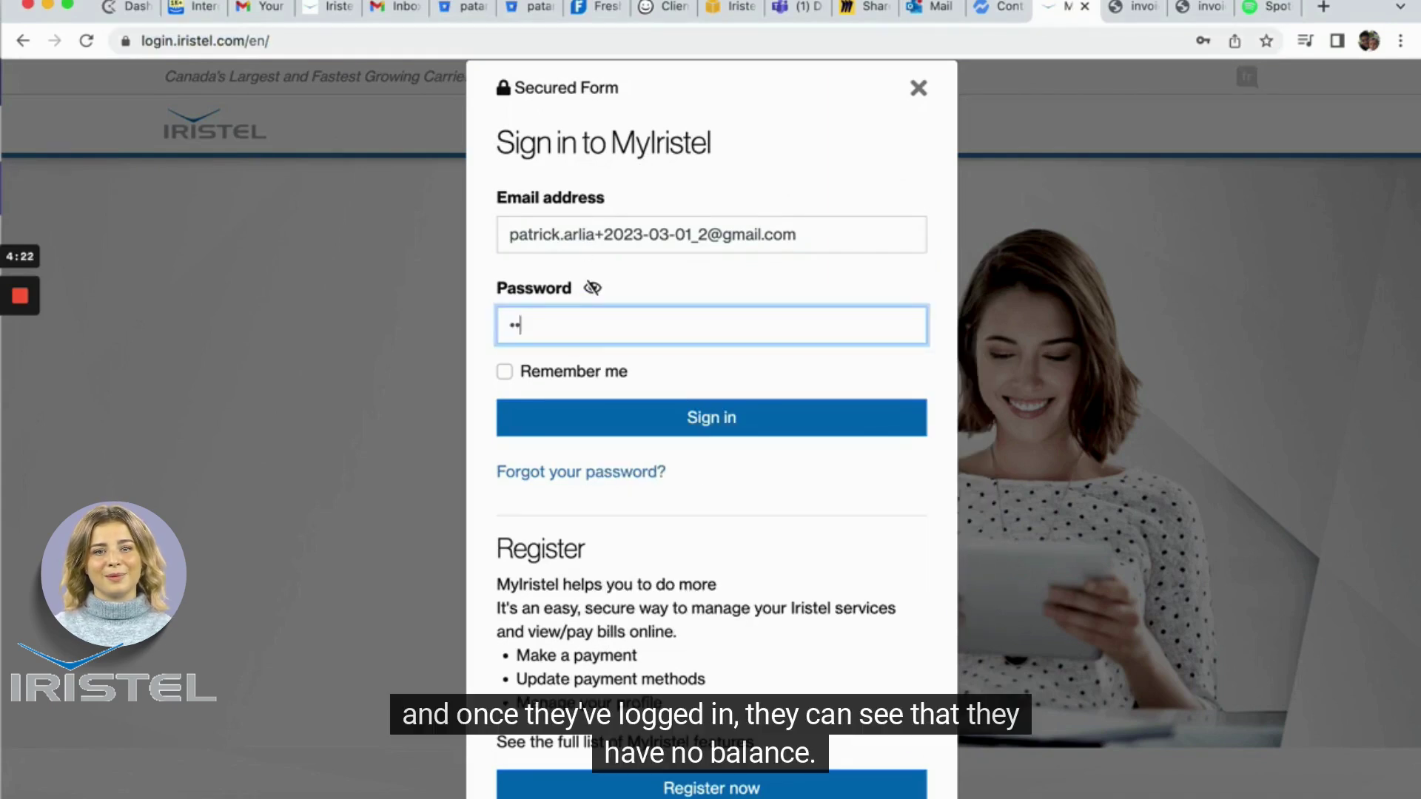
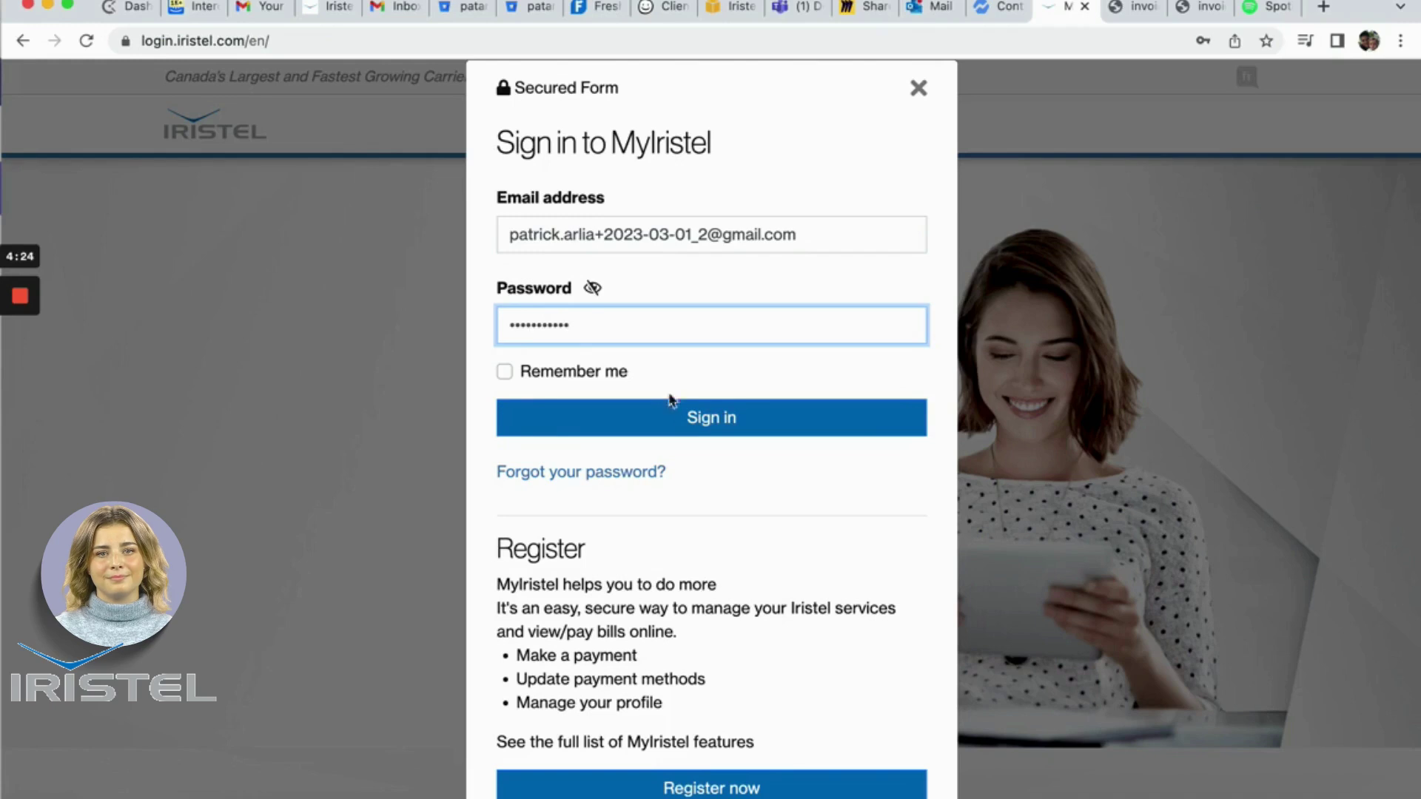
click(688, 419)
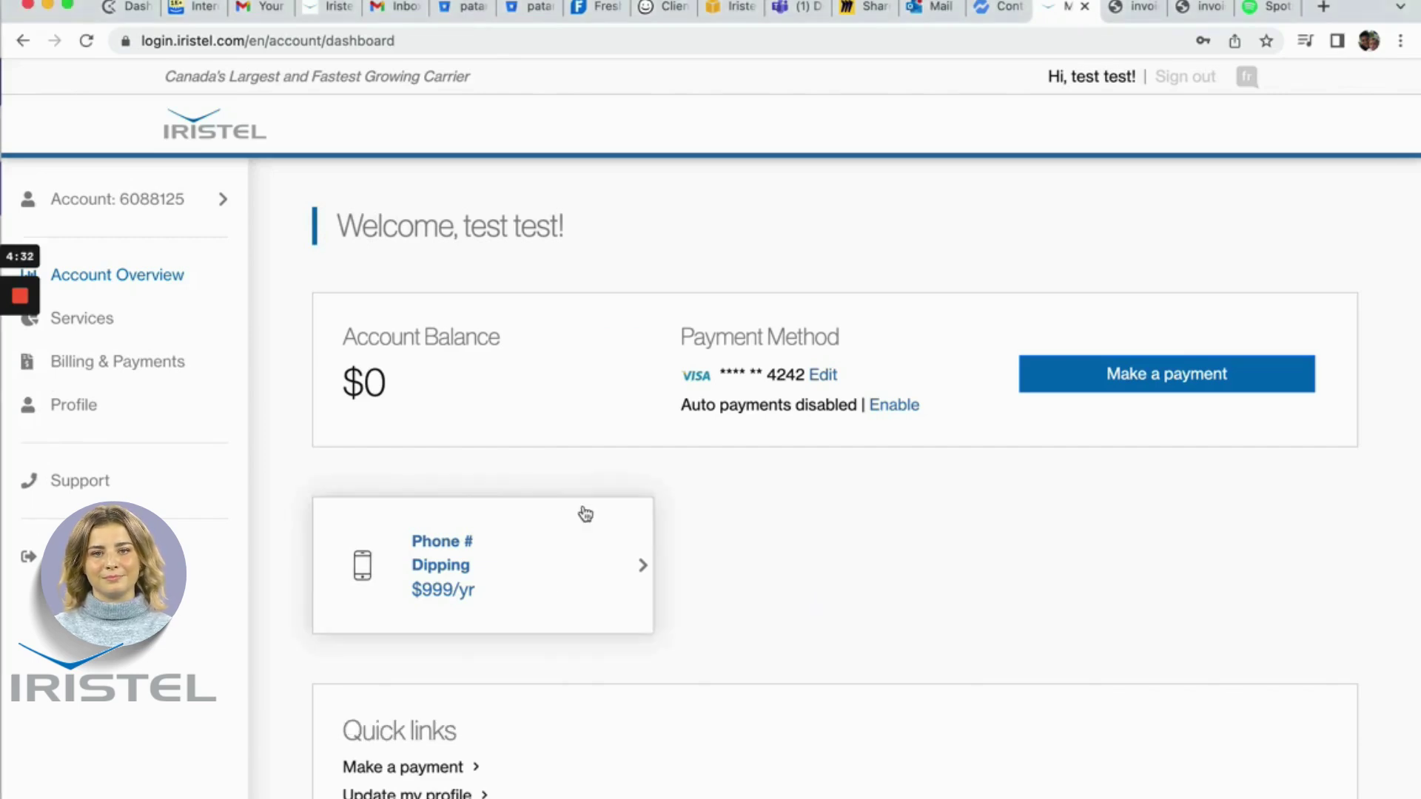
Check the $0 account balance shown on the MyIristel dashboard.
drag(357, 385, 417, 388)
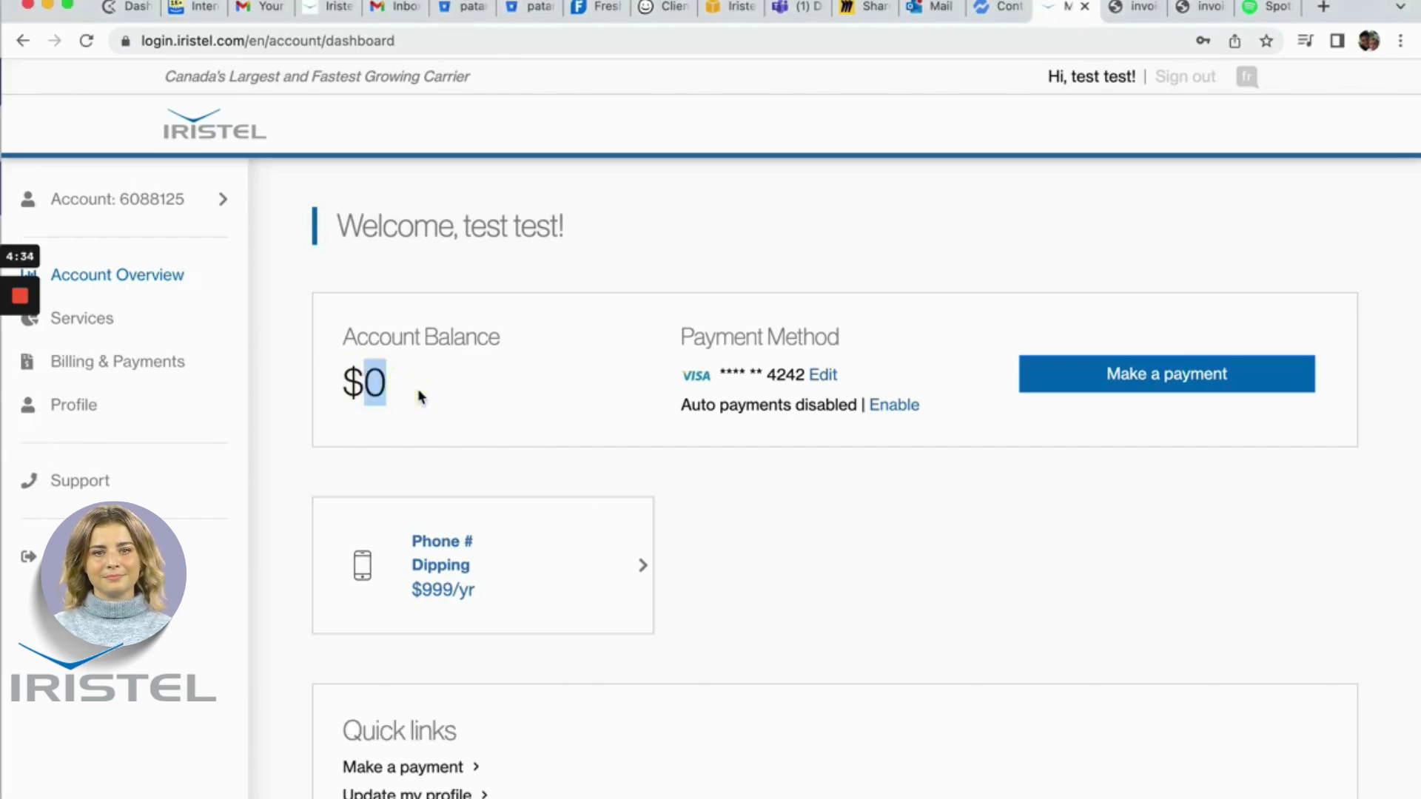
click(418, 389)
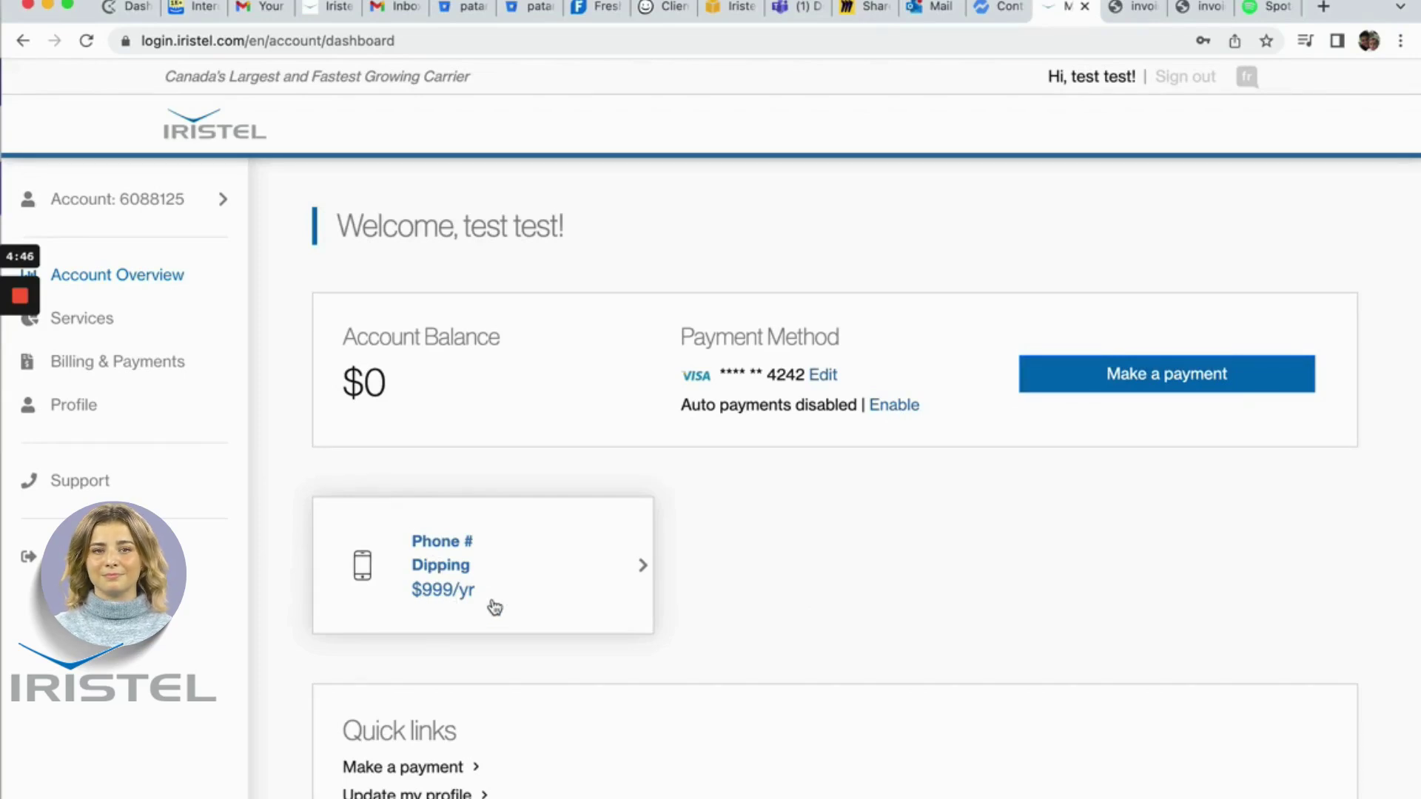
click(149, 370)
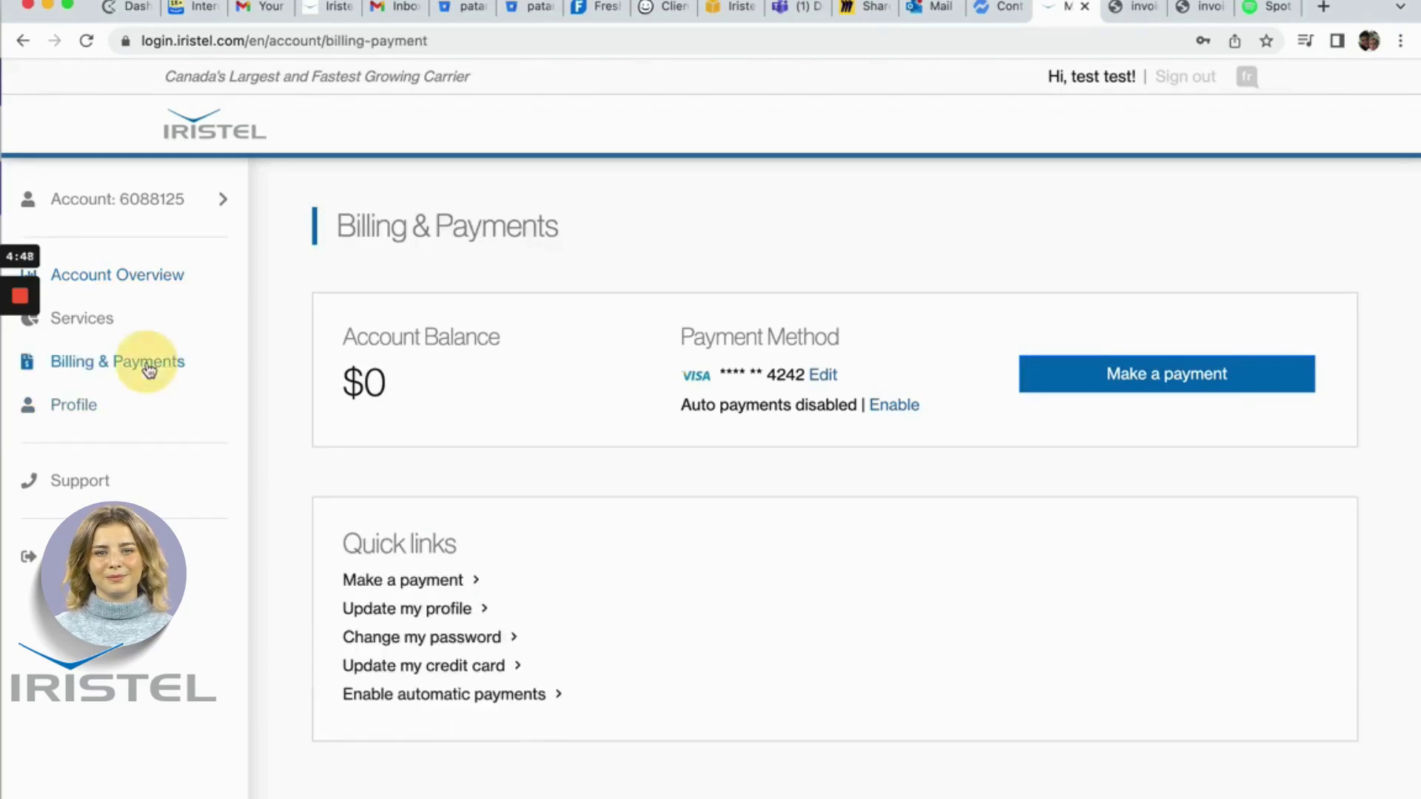
scroll(701, 498, down, 3)
scroll(701, 498, down, 3)
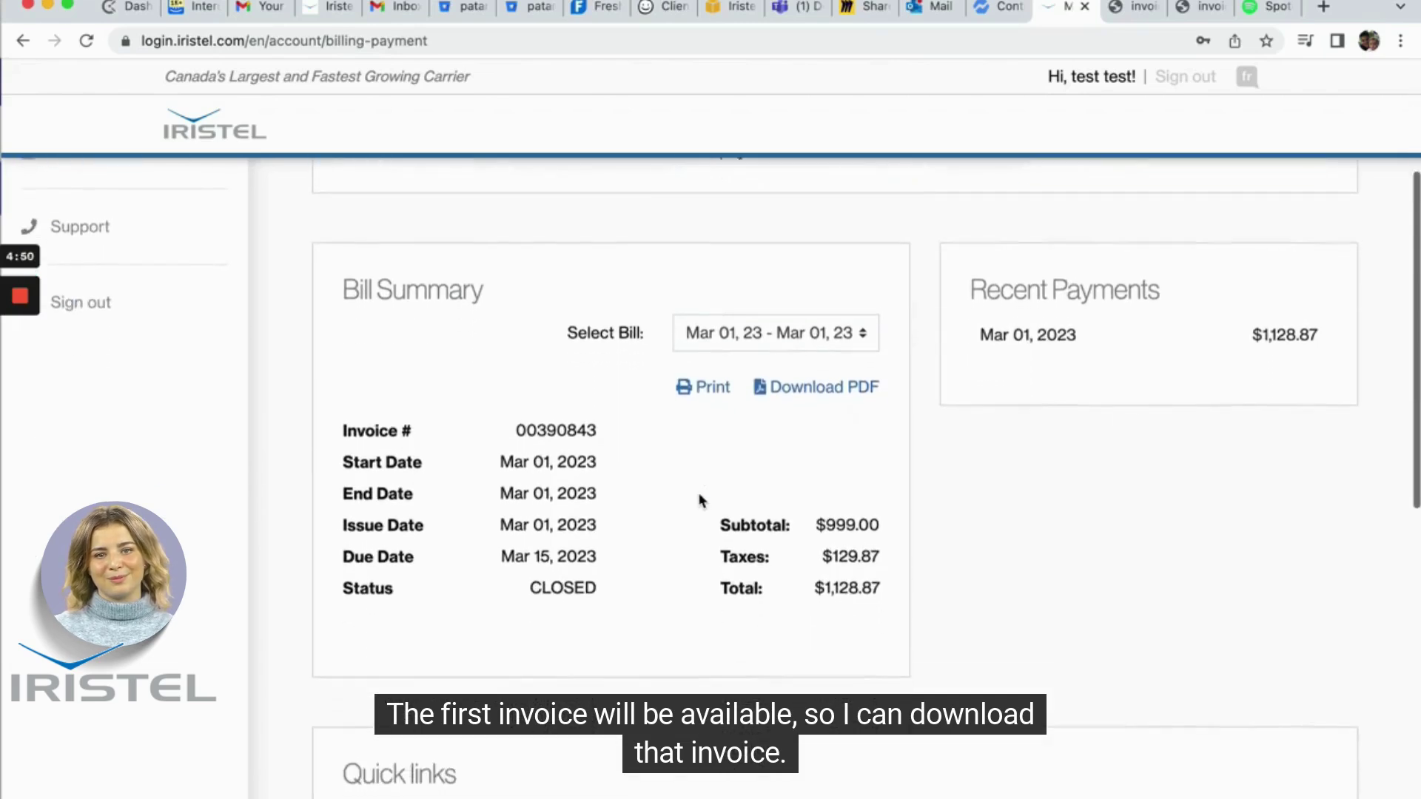
click(832, 331)
click(826, 384)
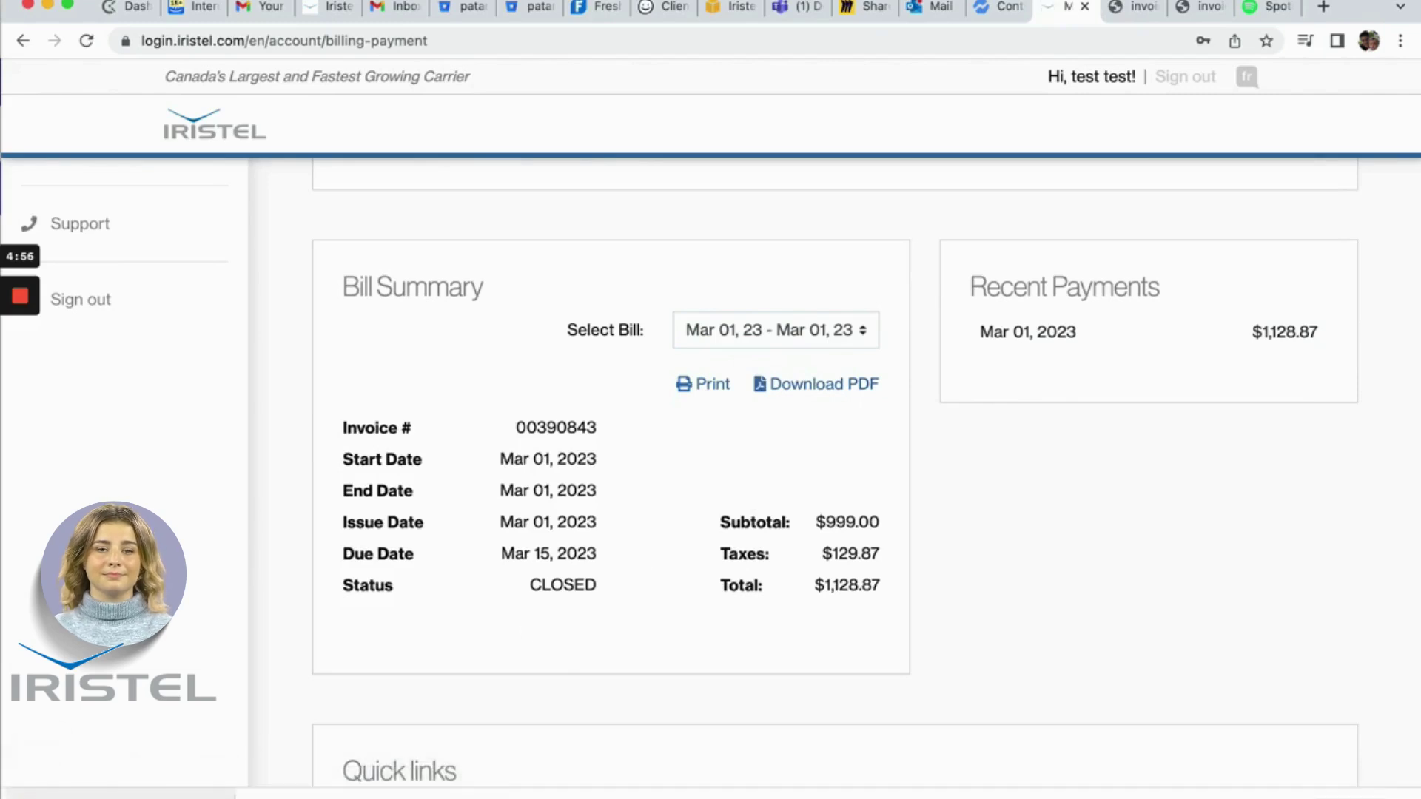
Review the invoice PDF's $999.00 service charge, $129.87 taxes and $0.00 total due.
click(122, 792)
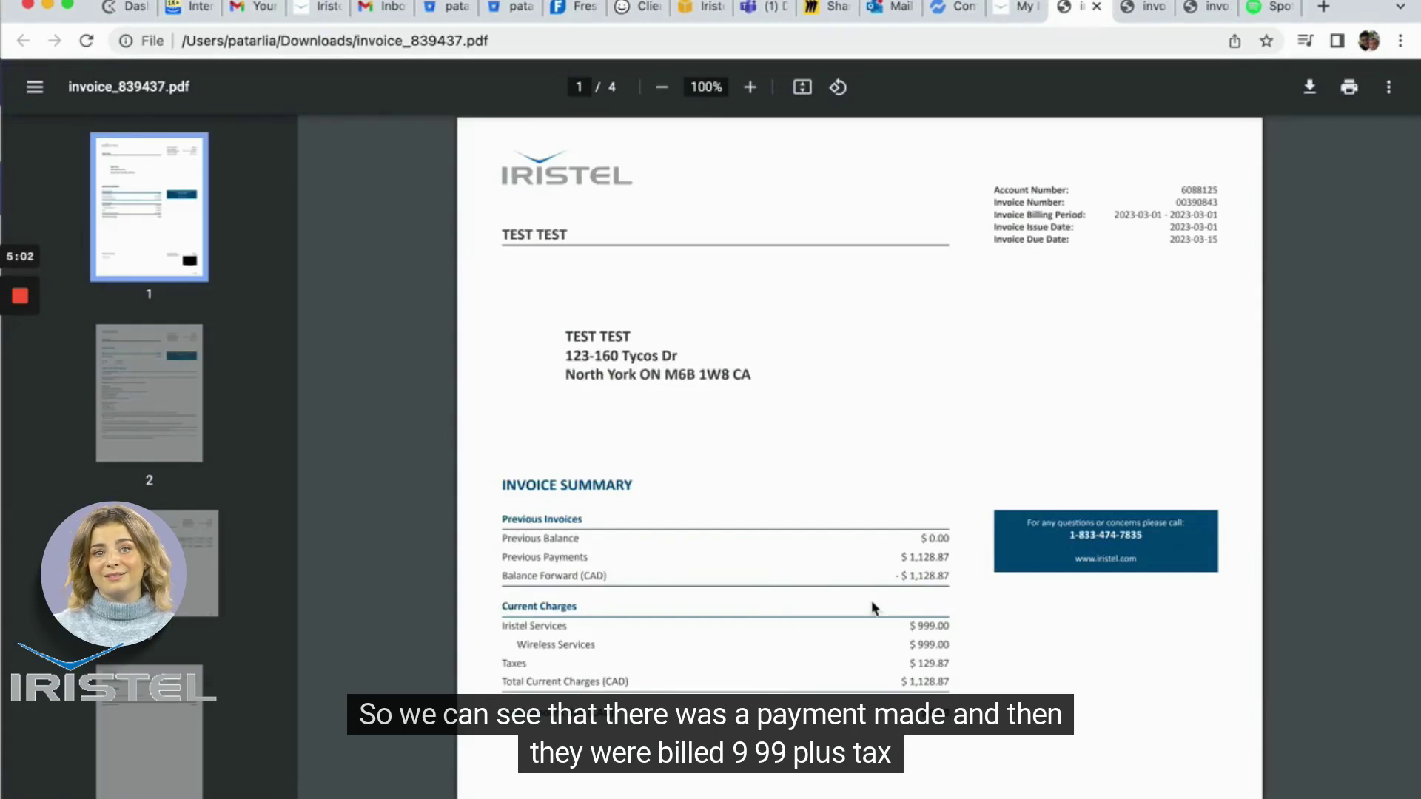
scroll(872, 603, down, 1)
scroll(872, 603, down, 1)
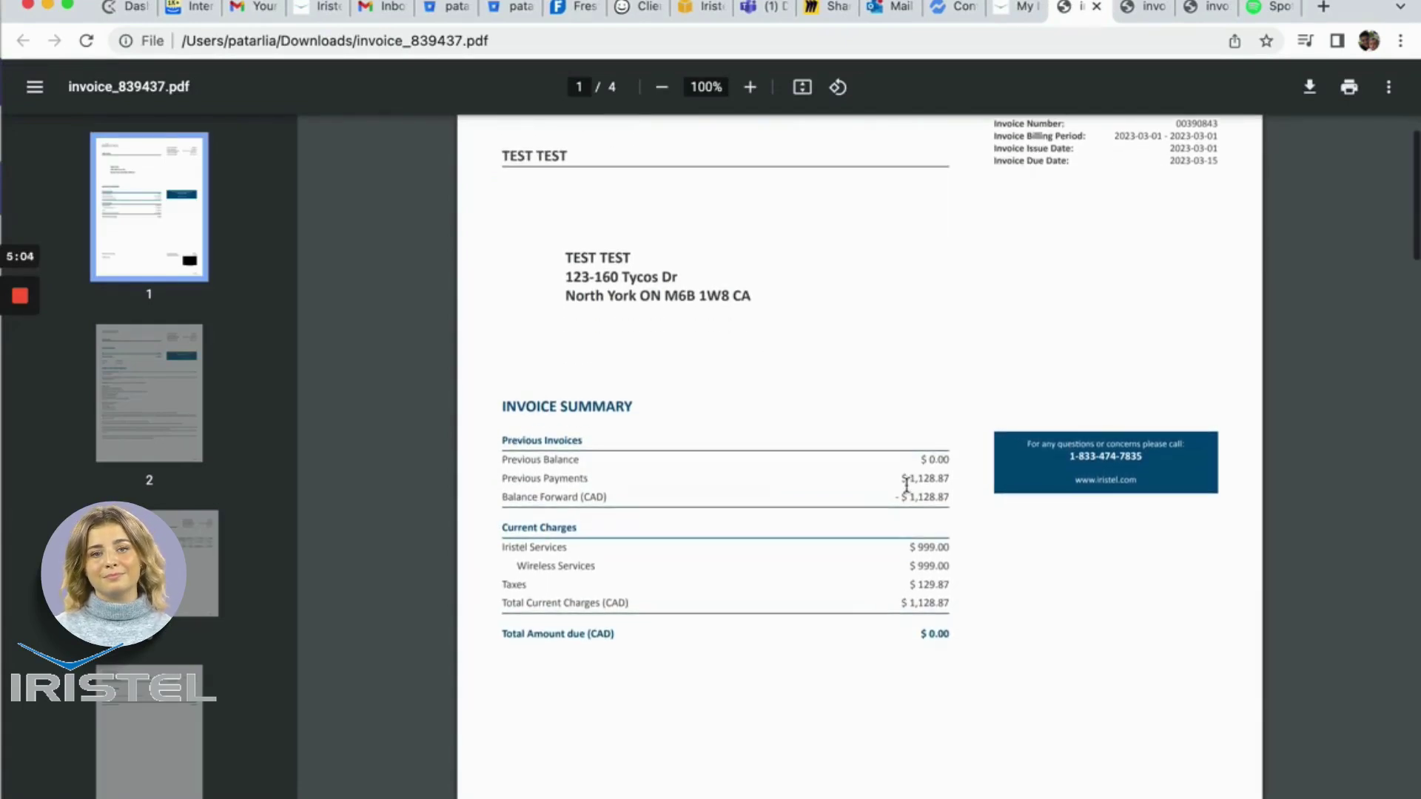
mouse_move(902, 498)
mouse_down()
mouse_move(953, 495)
mouse_move(953, 520)
mouse_up()
scroll(958, 581, down, 1)
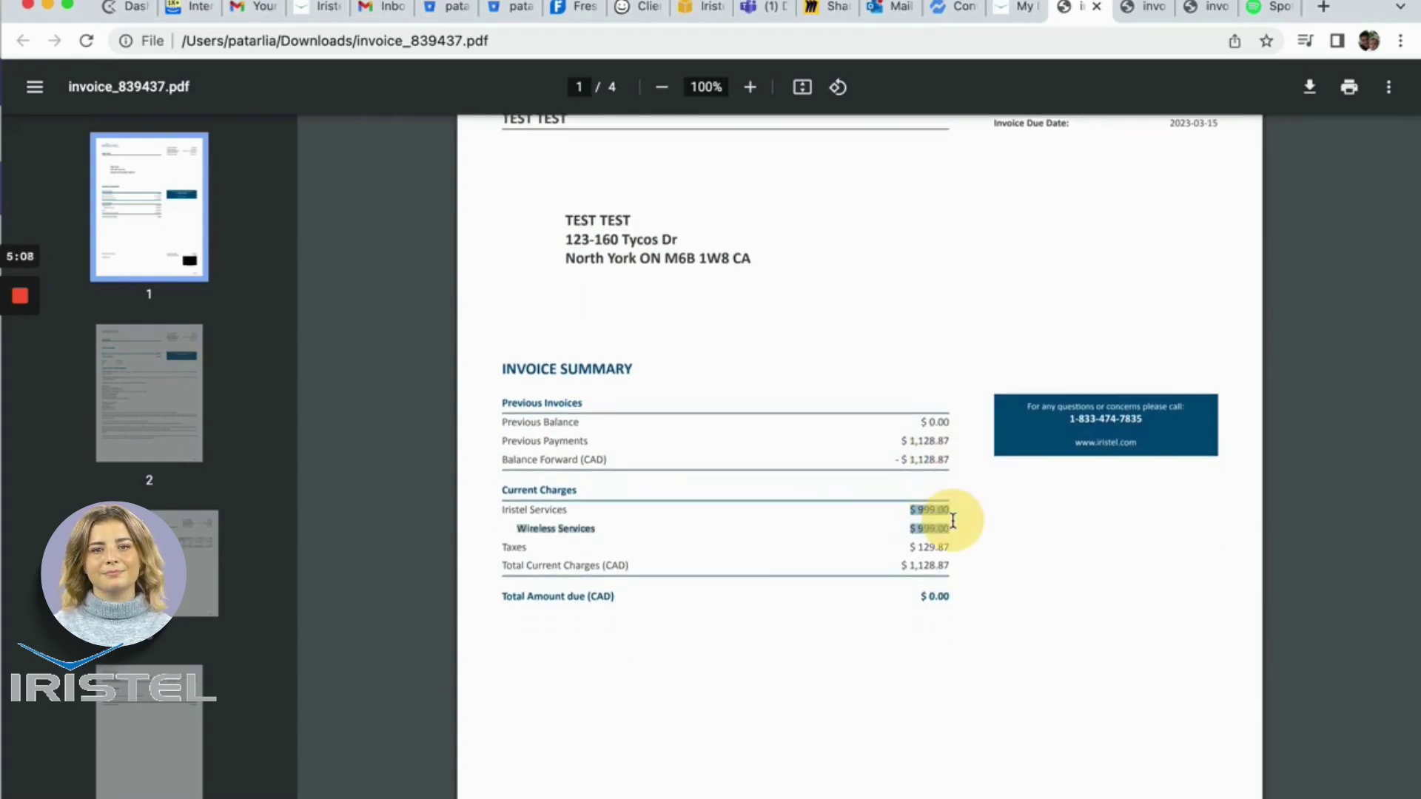
drag(954, 521, 955, 551)
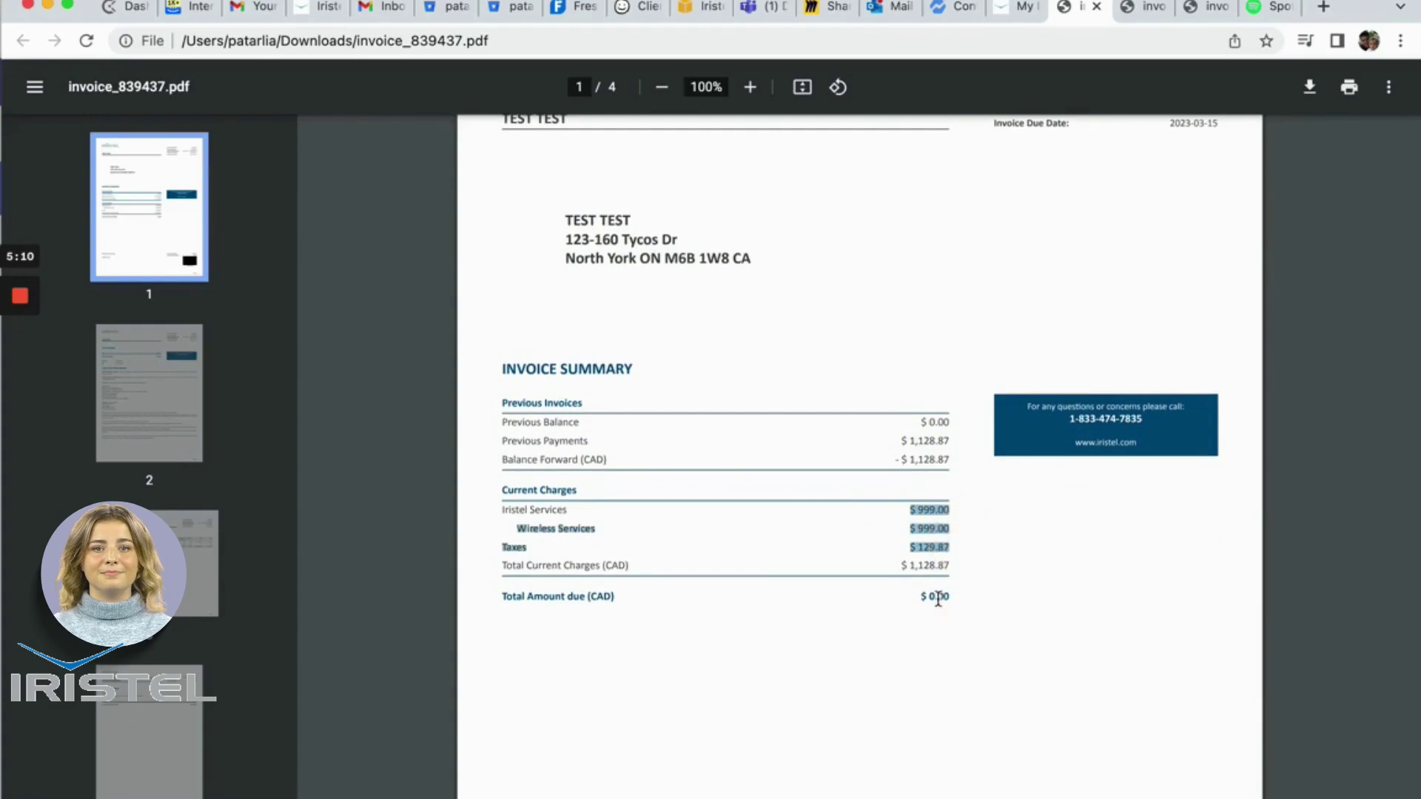
click(938, 598)
scroll(968, 637, down, 1)
scroll(967, 638, down, 2)
scroll(970, 638, up, 3)
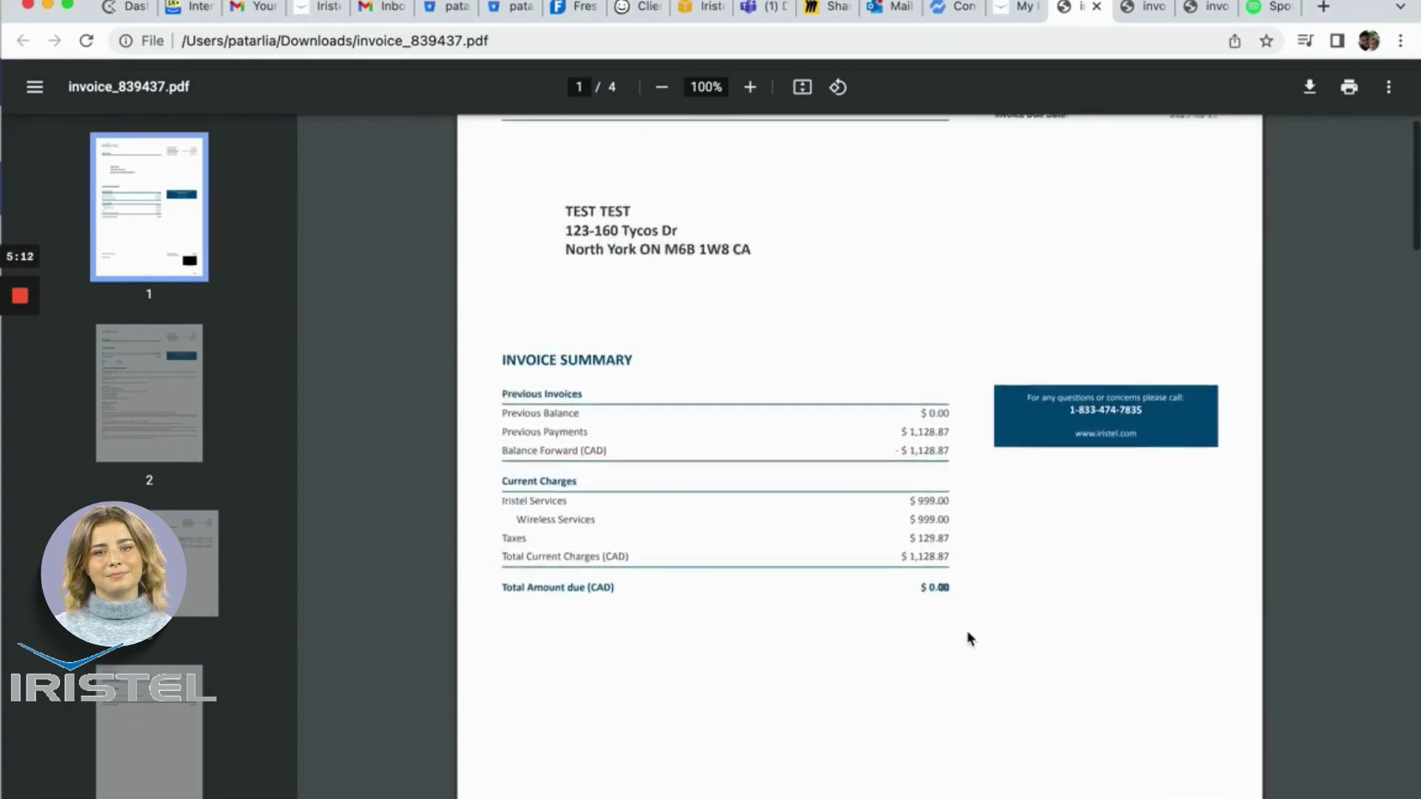
scroll(969, 633, up, 2)
Back in the portal, go to the Phone # Dipping page under Services.
click(1019, 8)
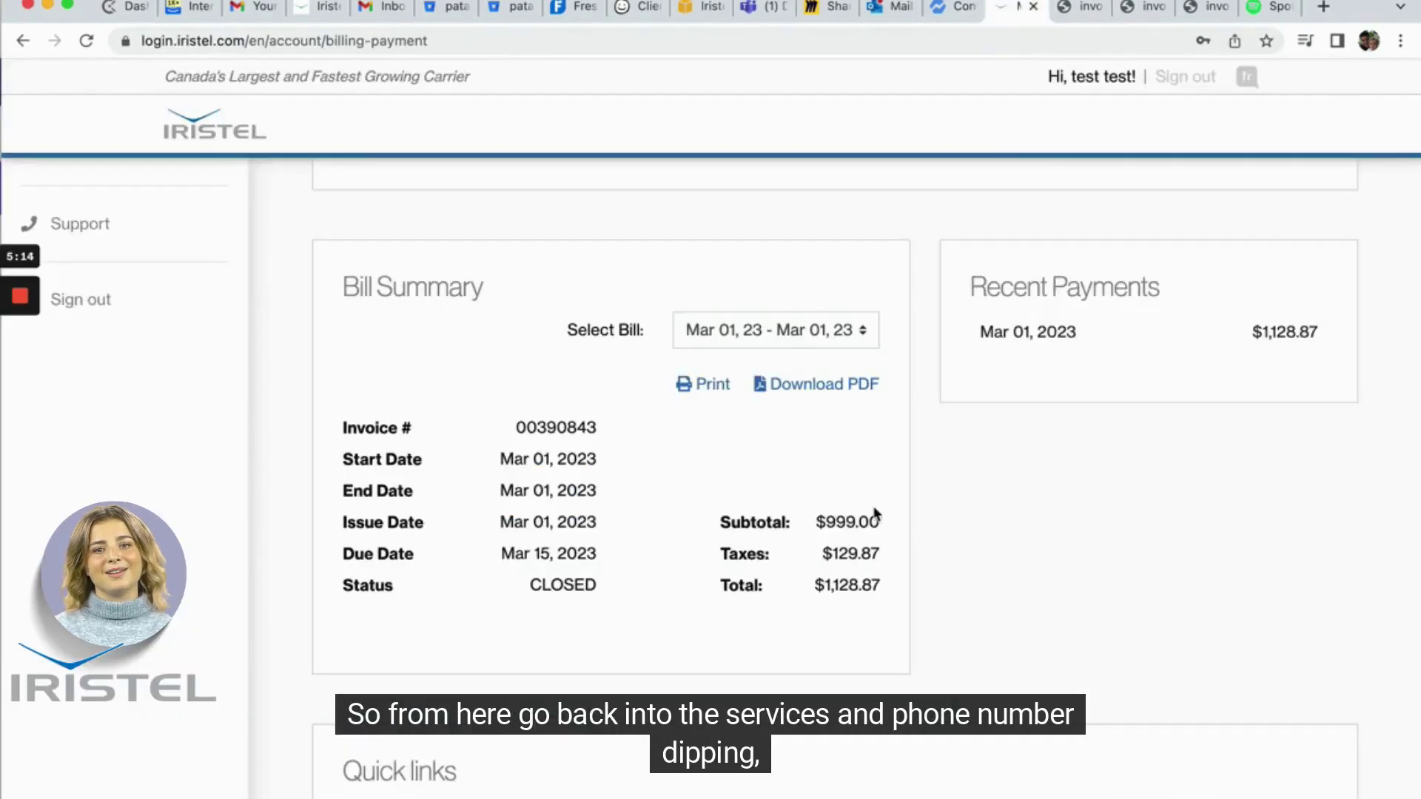
scroll(875, 513, up, 4)
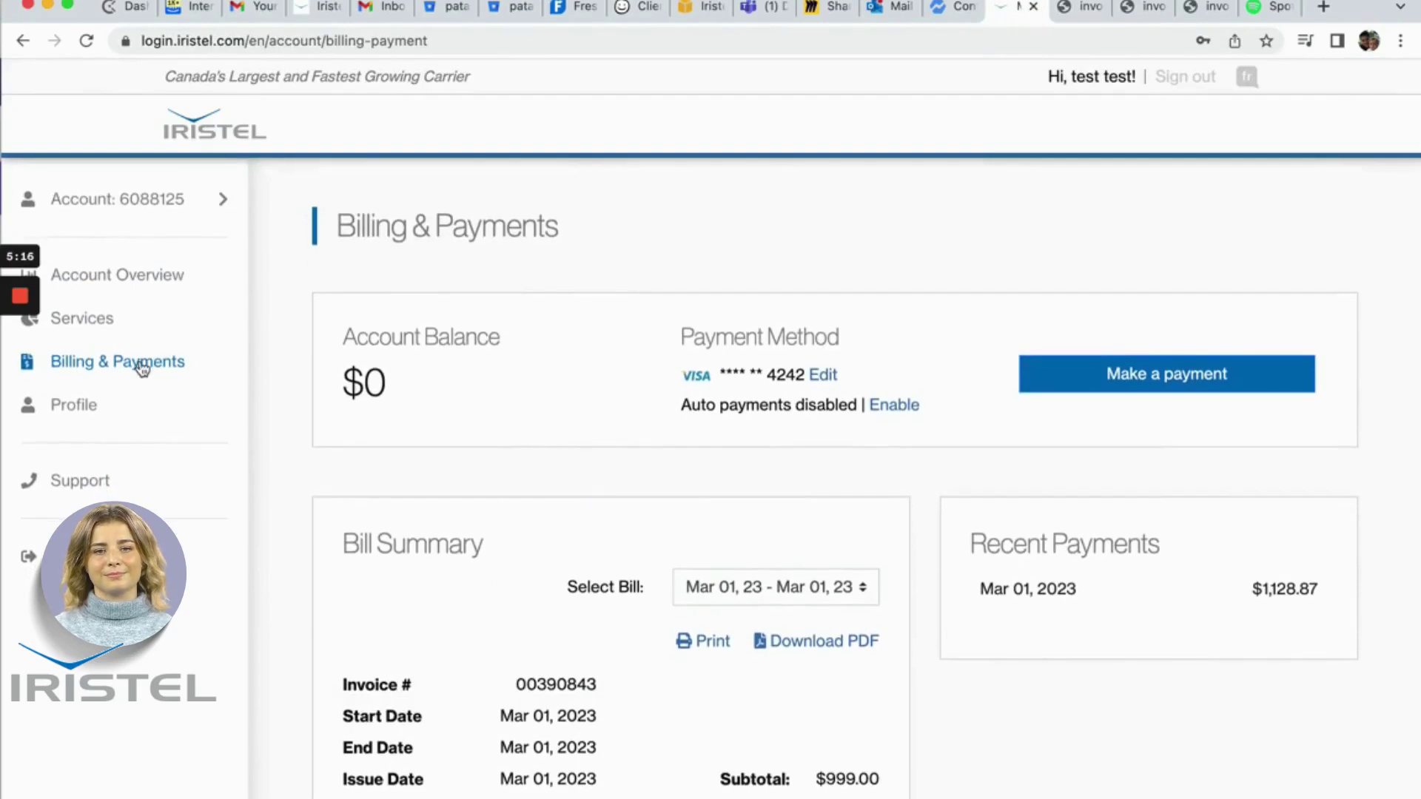
click(104, 319)
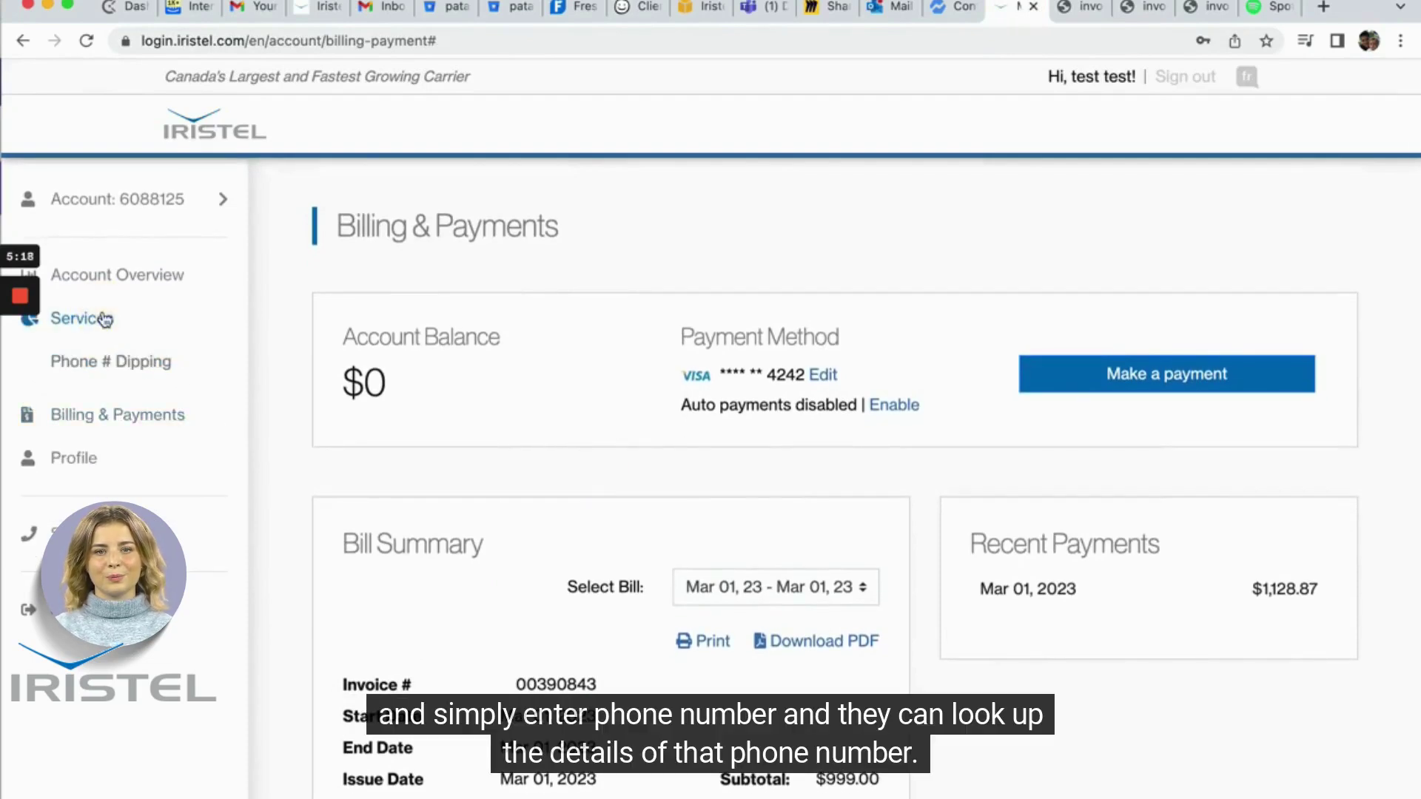
click(124, 360)
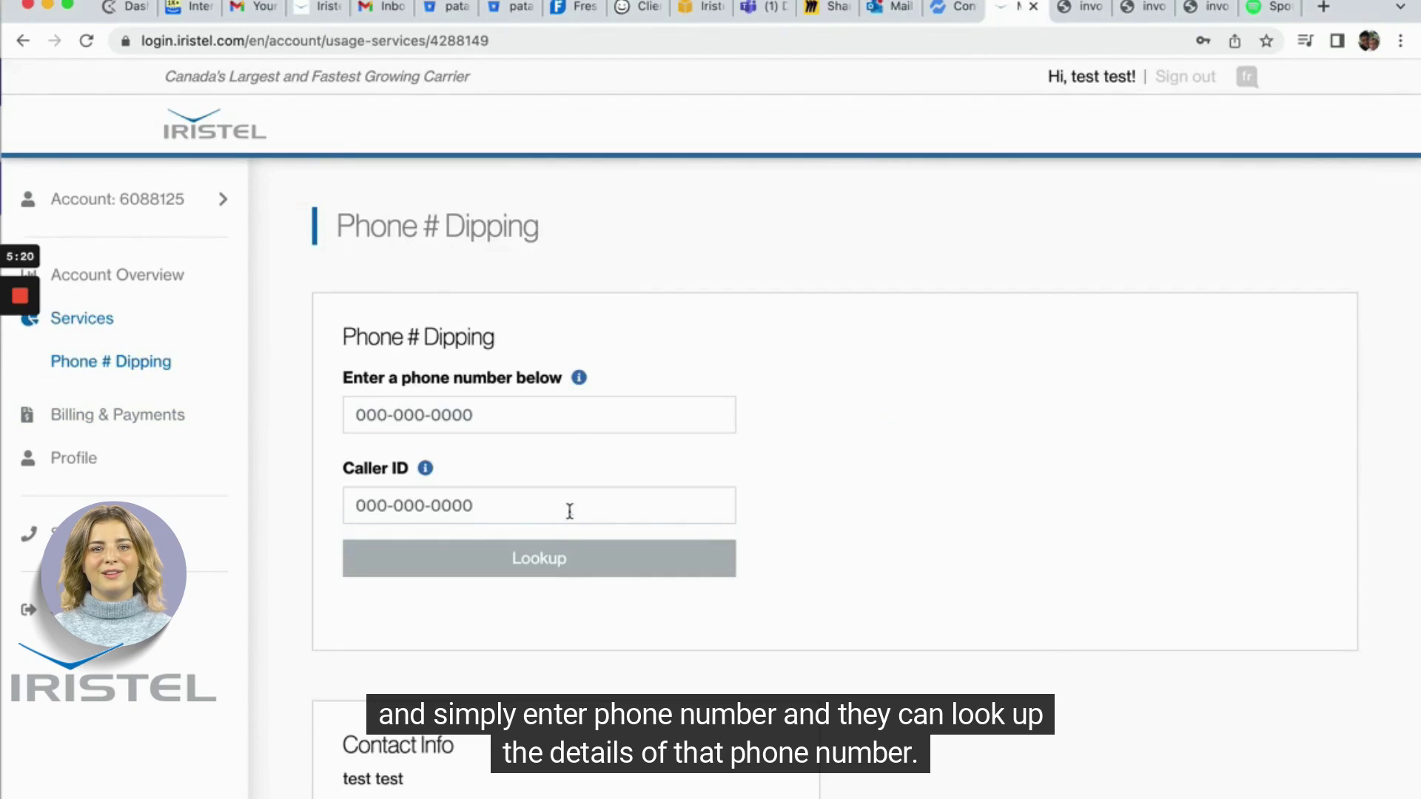
click(557, 412)
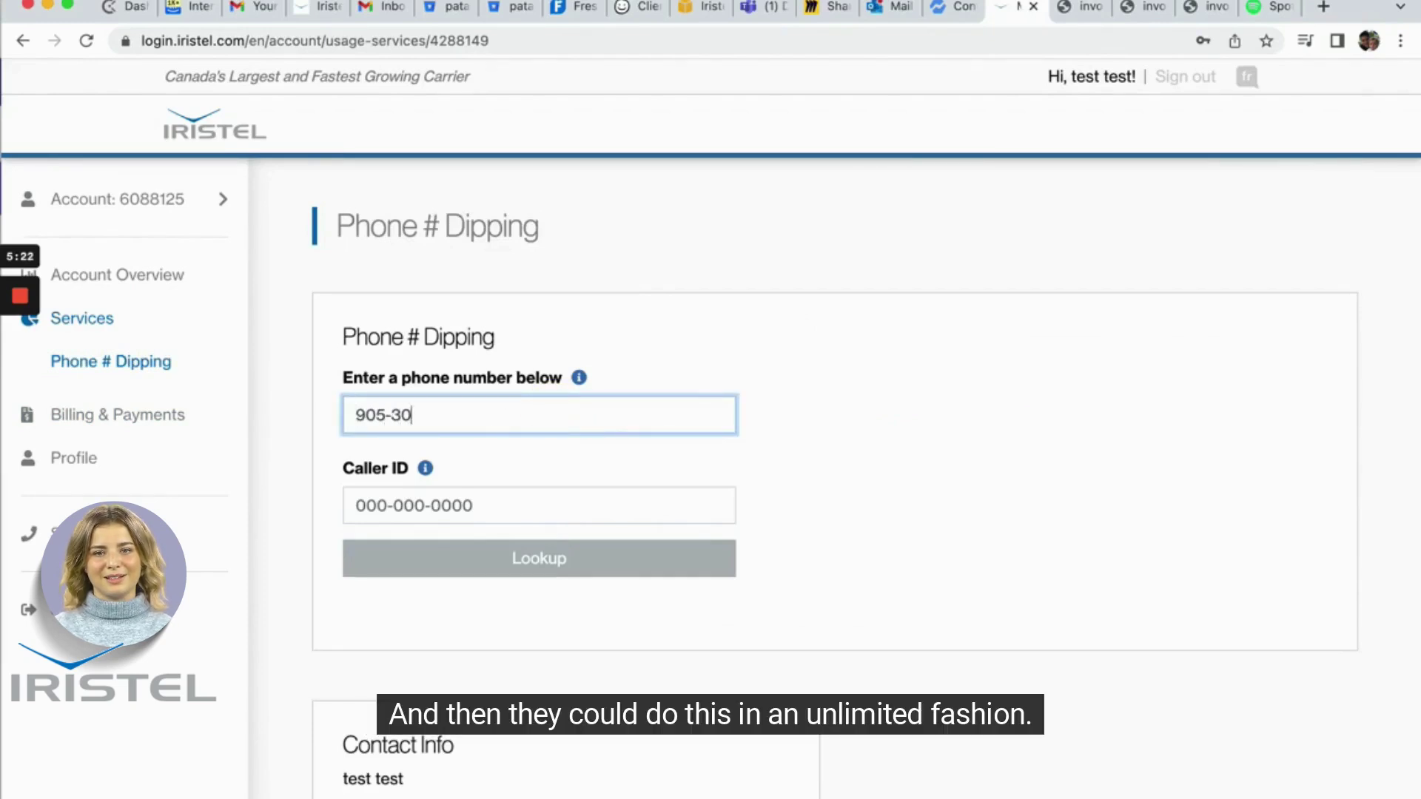
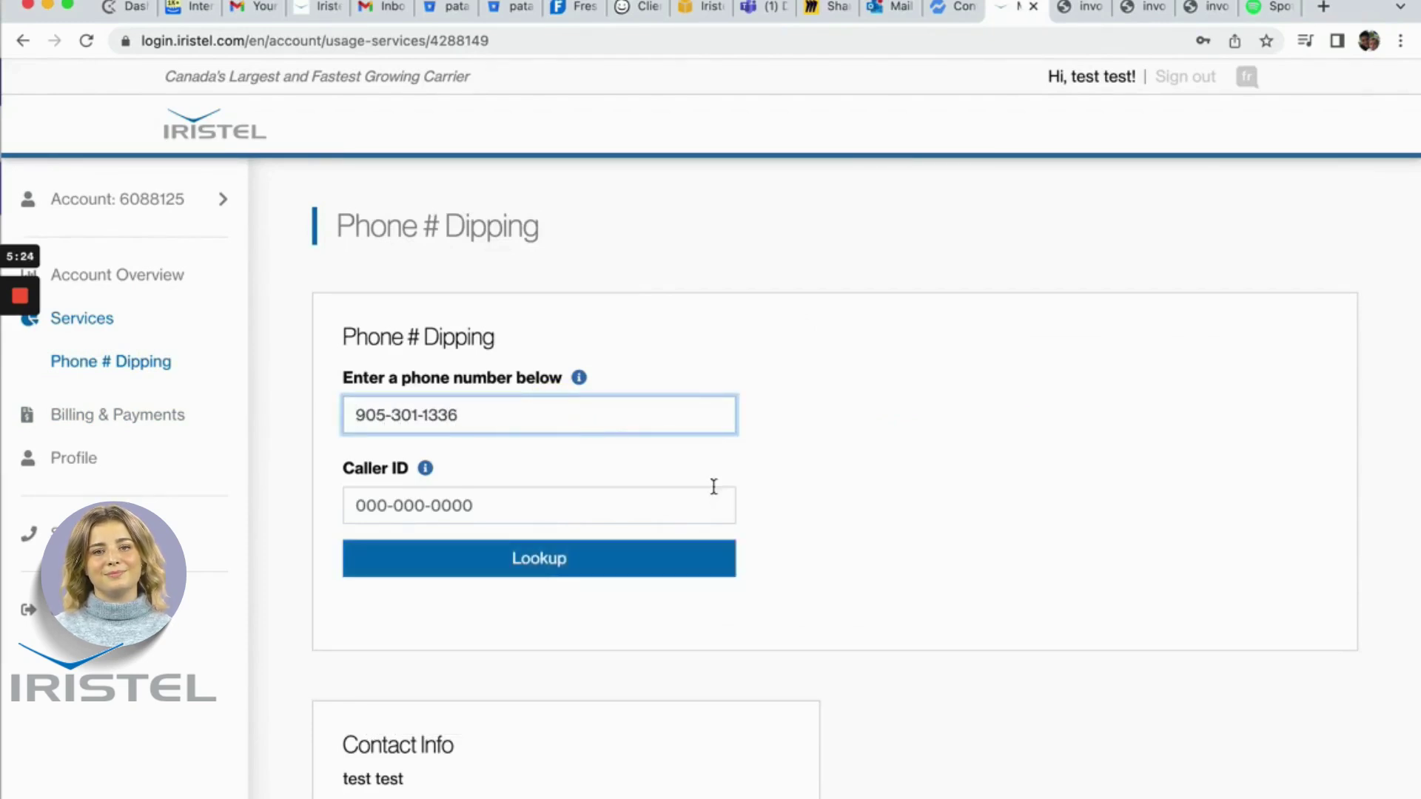
click(720, 564)
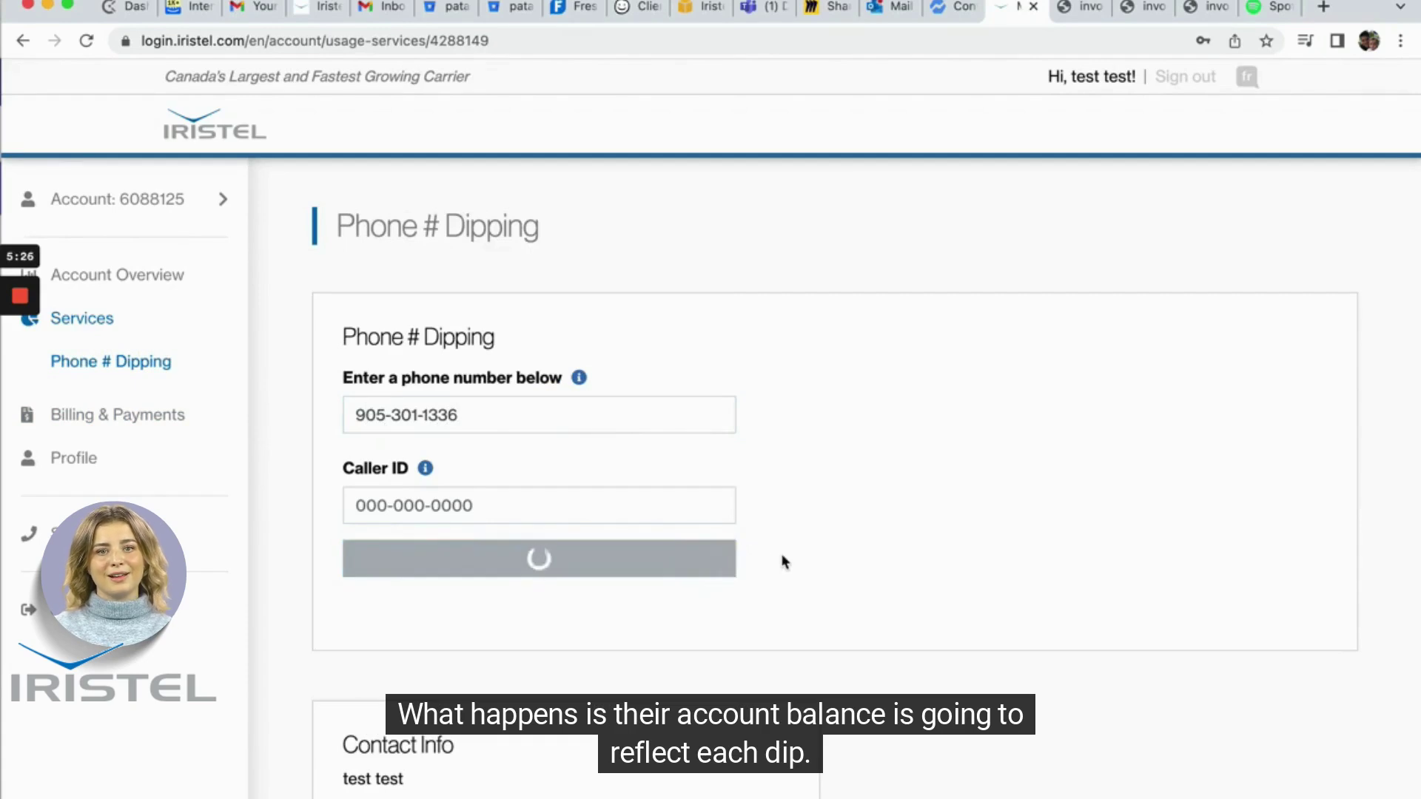
scroll(863, 649, down, 2)
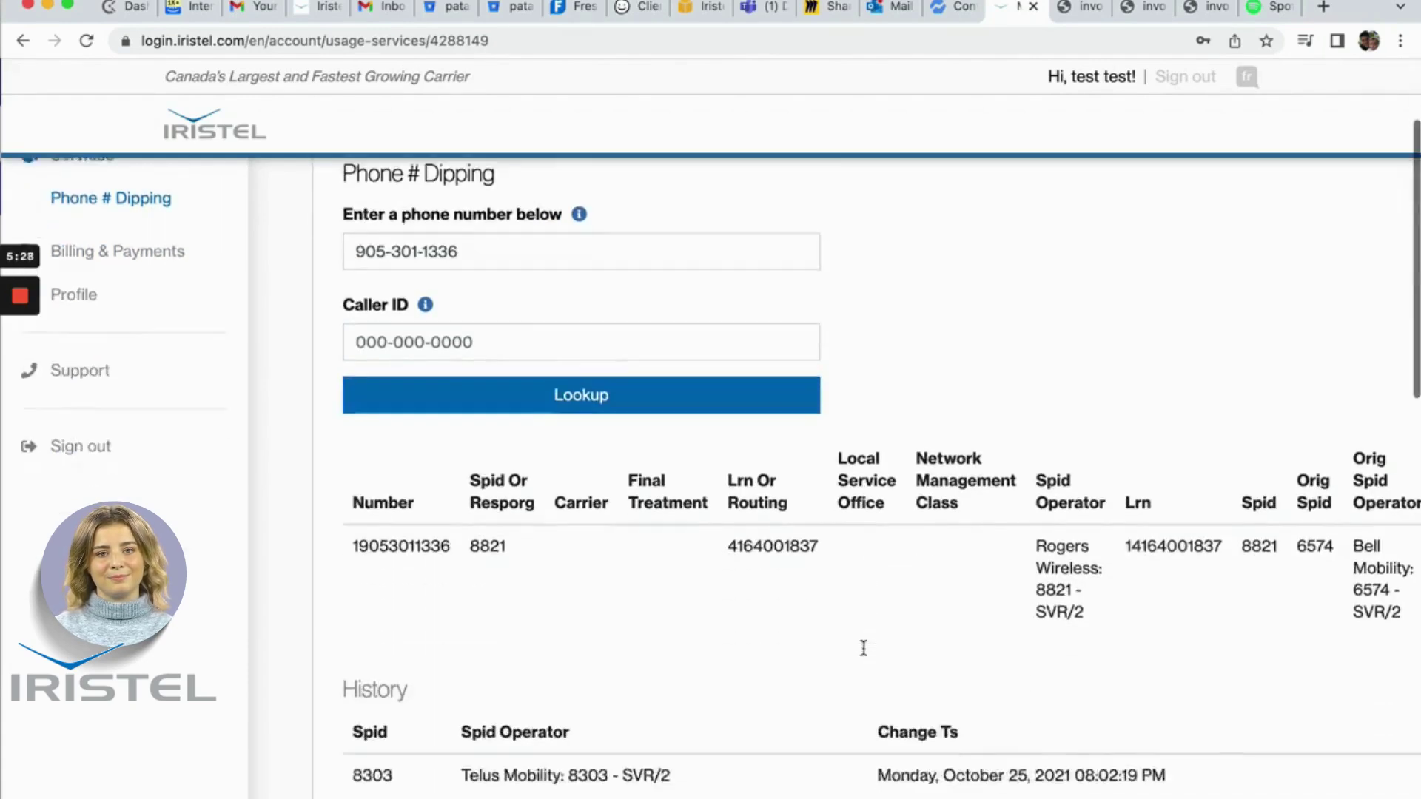
scroll(863, 648, down, 2)
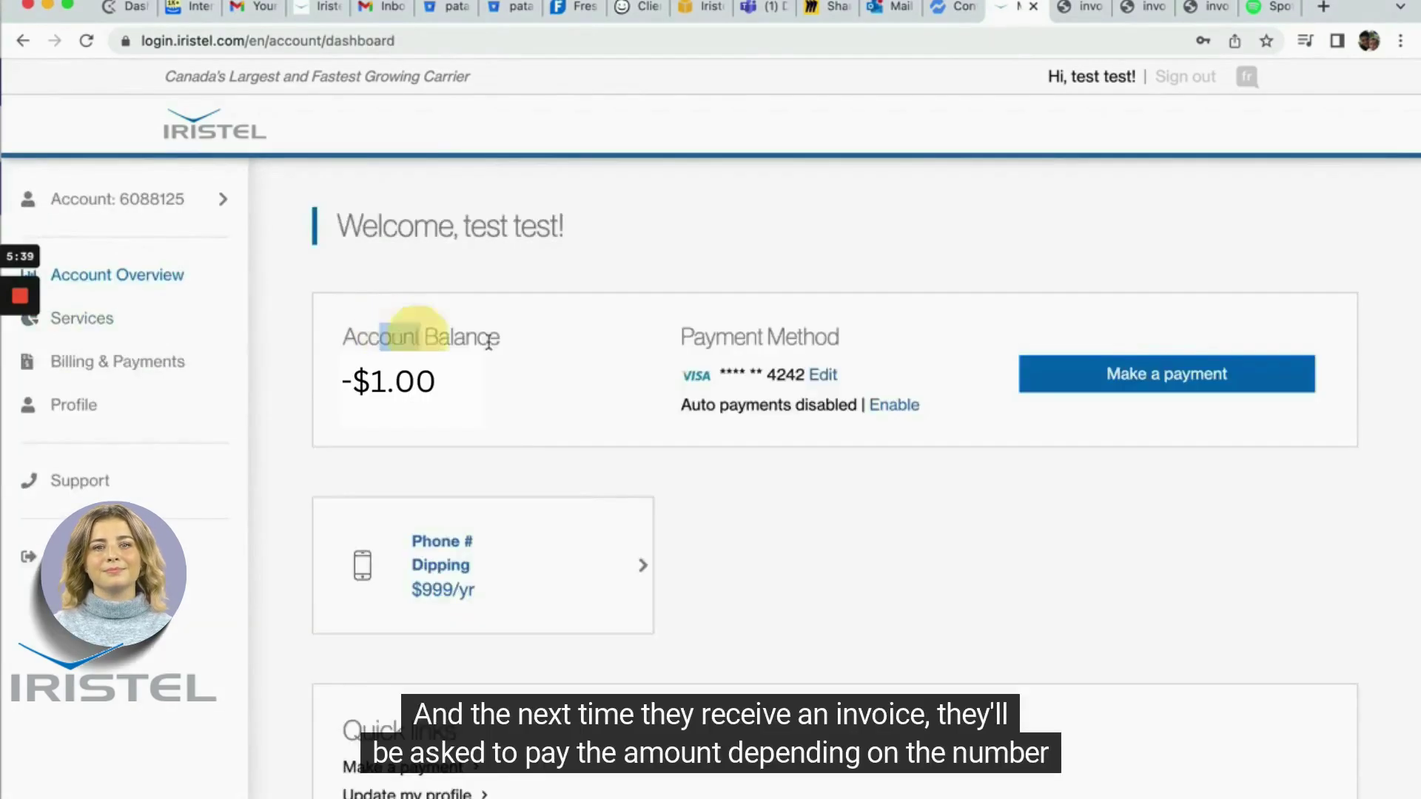
drag(381, 337, 522, 346)
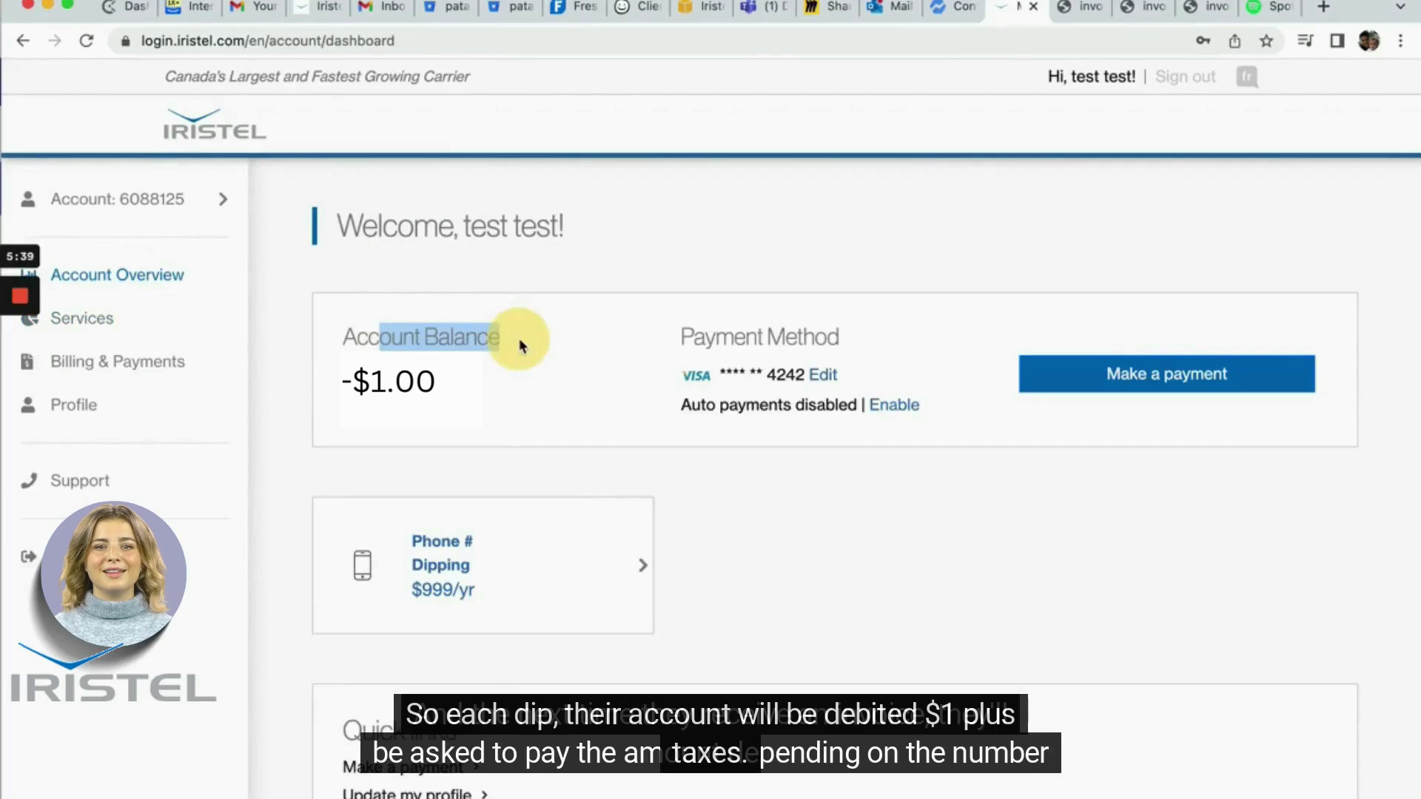
click(521, 348)
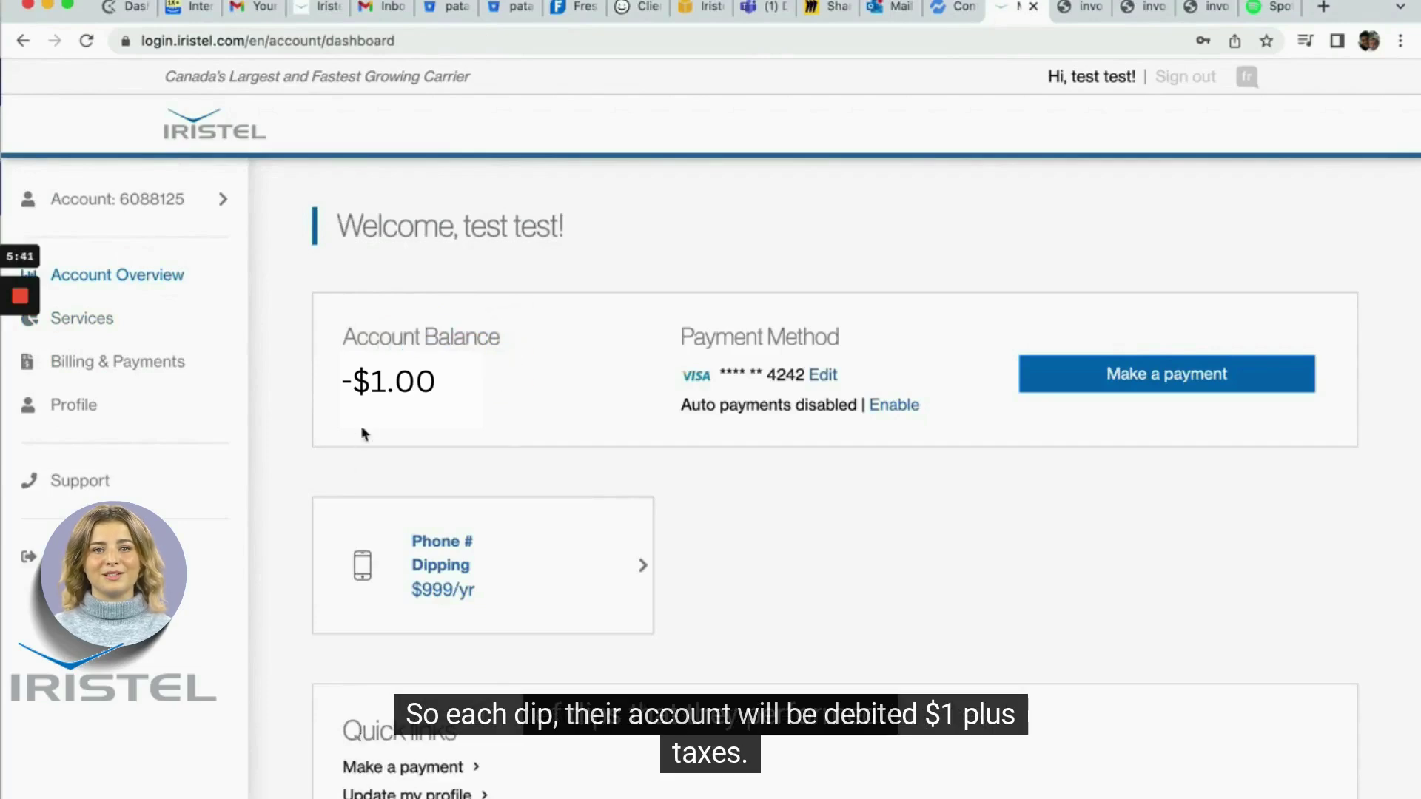
click(495, 392)
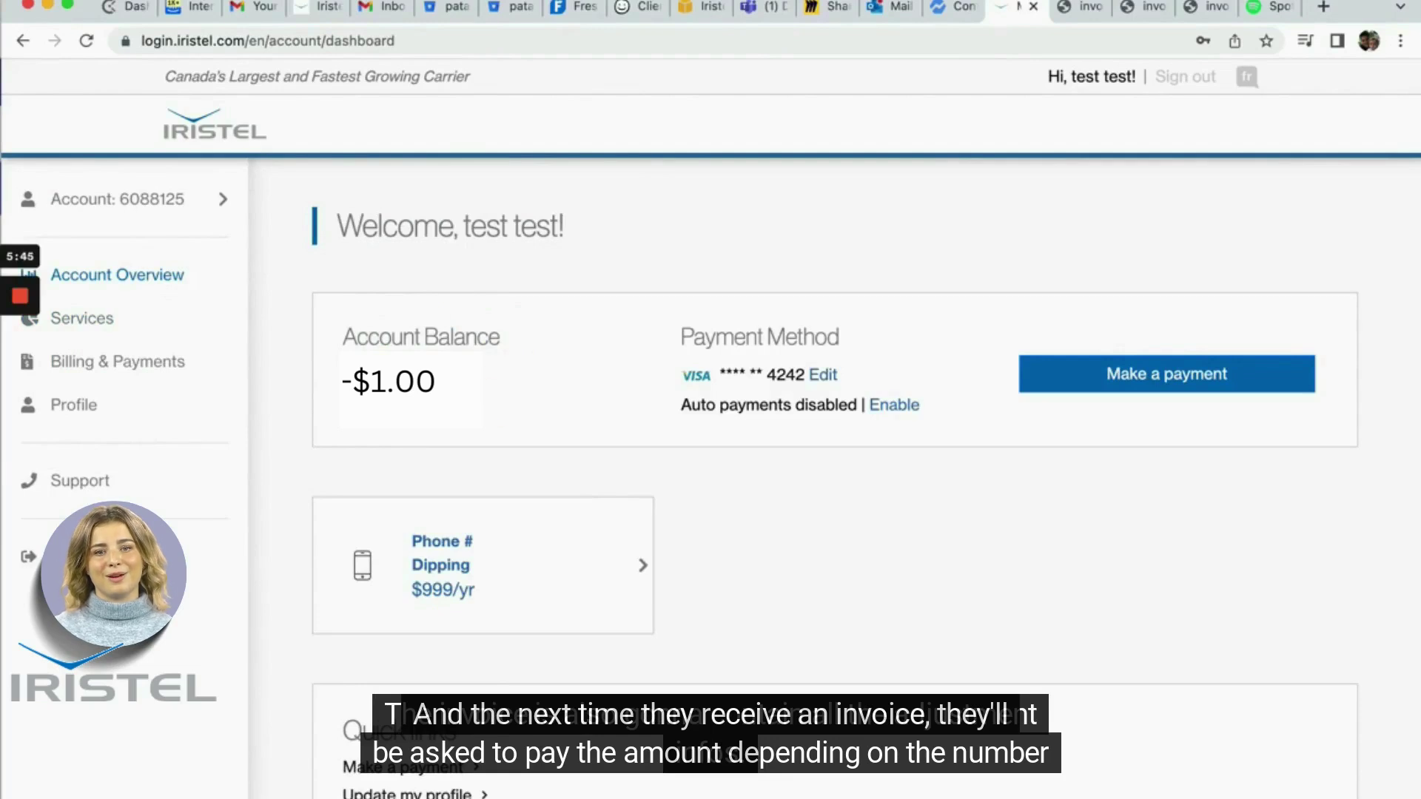